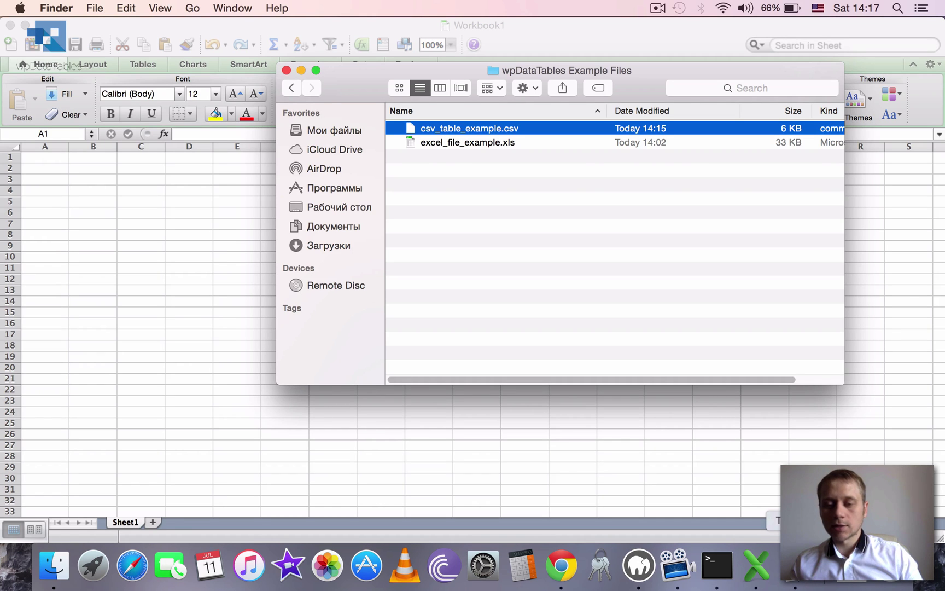
# Step: Open csv_table_example.csv in TextEdit and inspect its comma separators and row endings
pyautogui.press('super+o')
pyautogui.moveTo(523, 71); pyautogui.dragTo(498, 28)
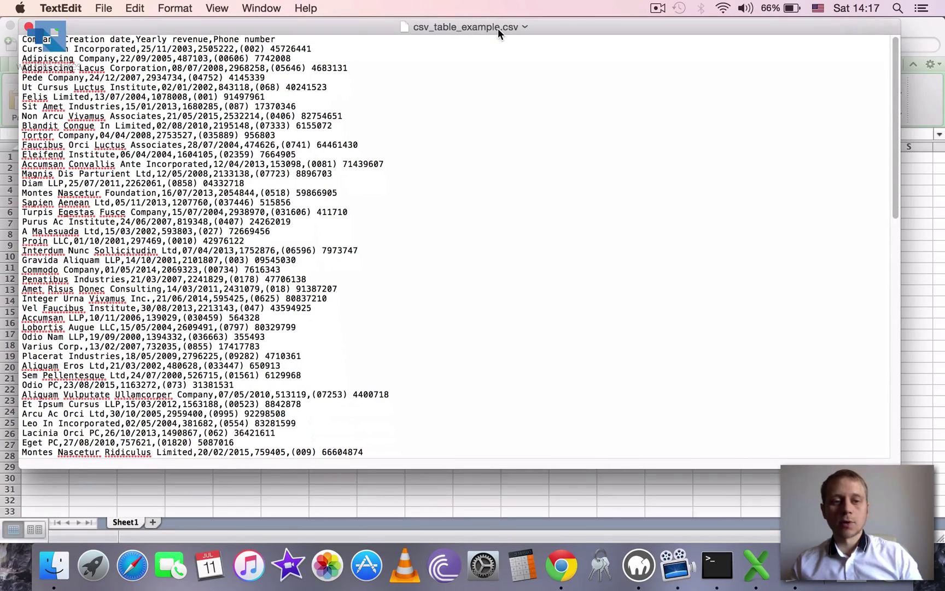
pyautogui.moveTo(497, 28); pyautogui.dragTo(508, 36)
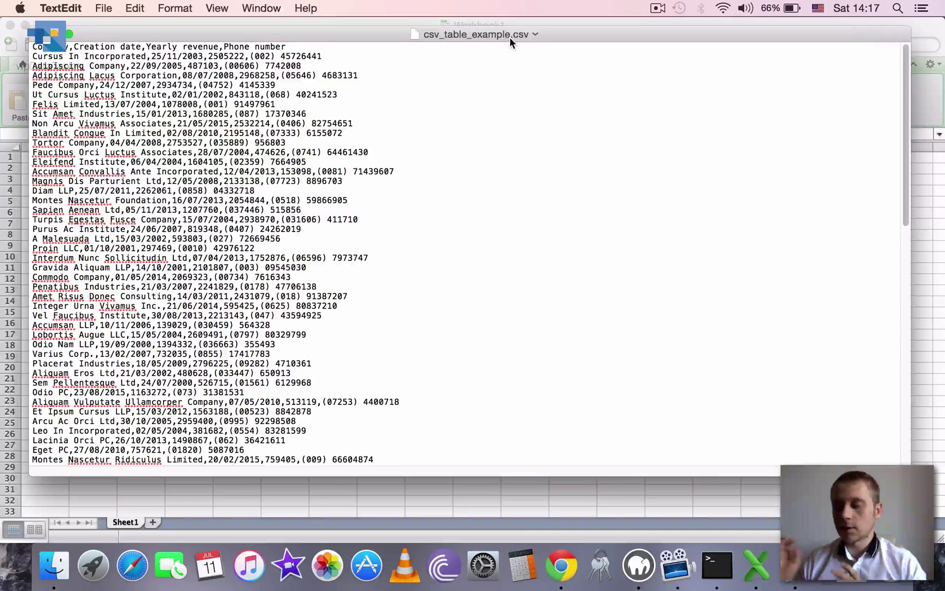
pyautogui.doubleClick(70, 46)
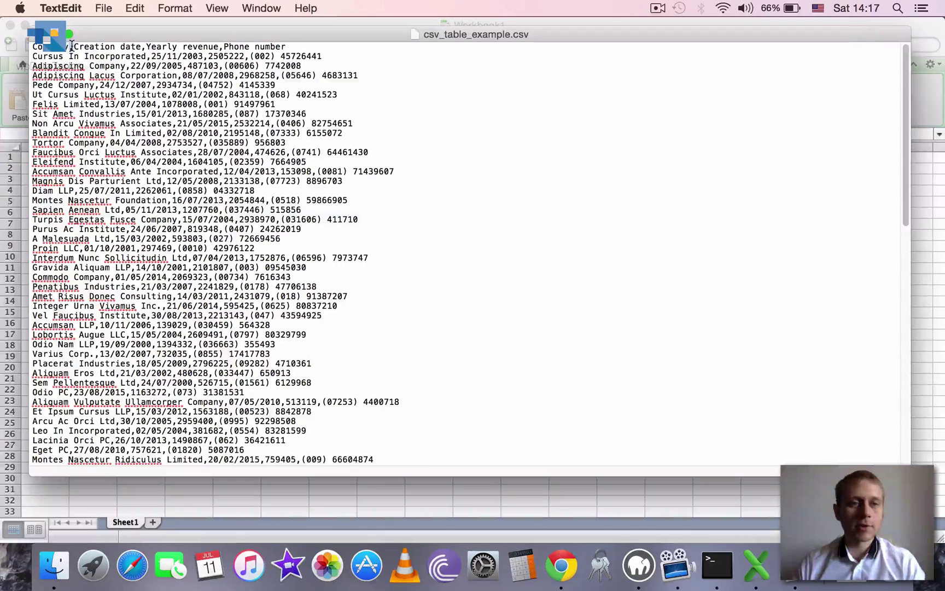
pyautogui.click(140, 47)
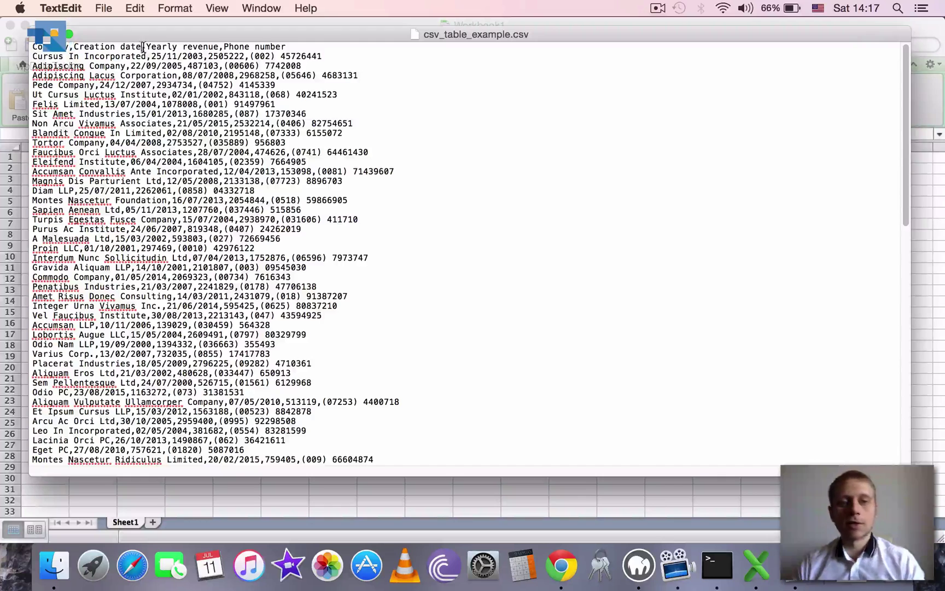
pyautogui.click(395, 75)
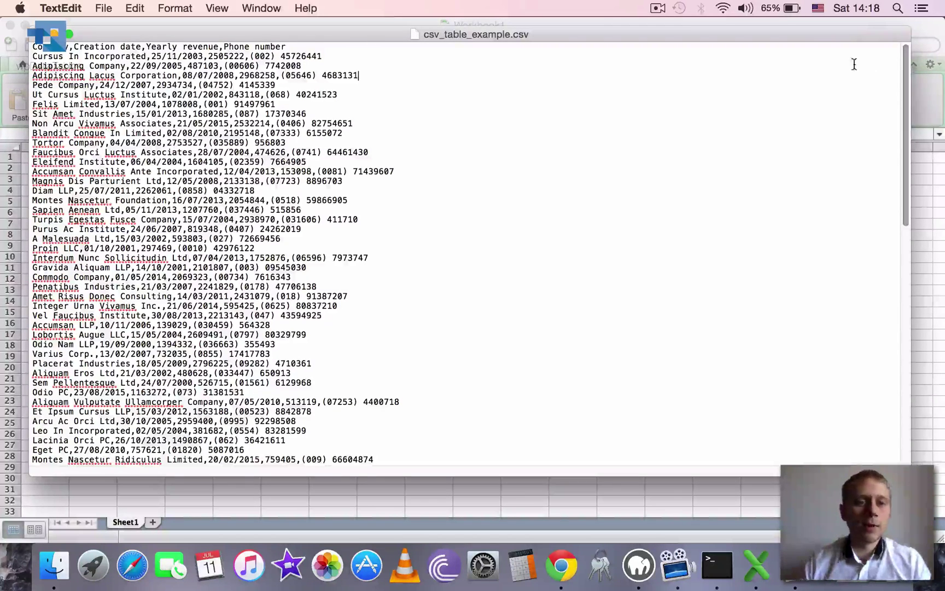
pyautogui.moveTo(908, 63)
pyautogui.mouseDown()
pyautogui.moveTo(909, 173)
pyautogui.moveTo(908, 62)
pyautogui.mouseUp()
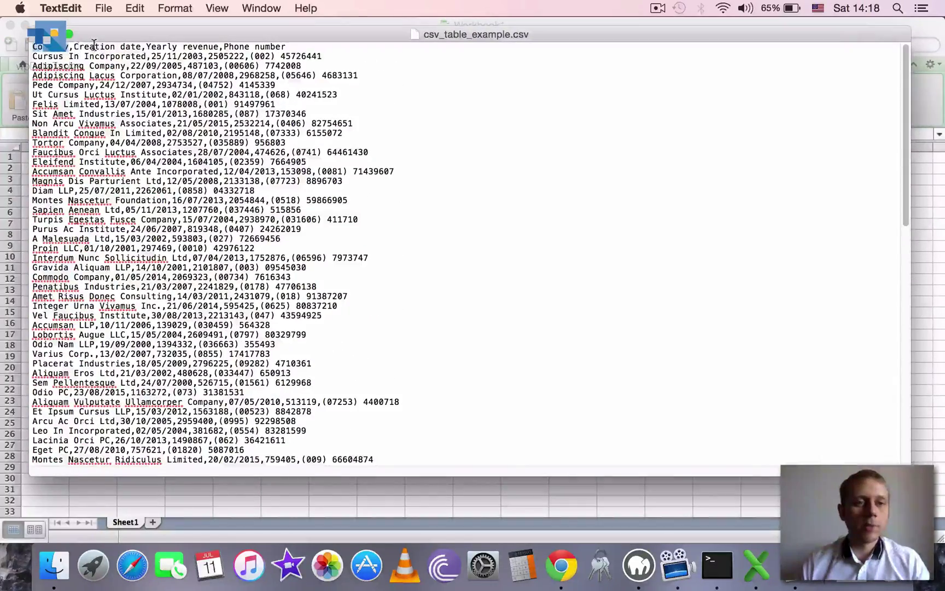
pyautogui.moveTo(87, 48); pyautogui.dragTo(285, 48)
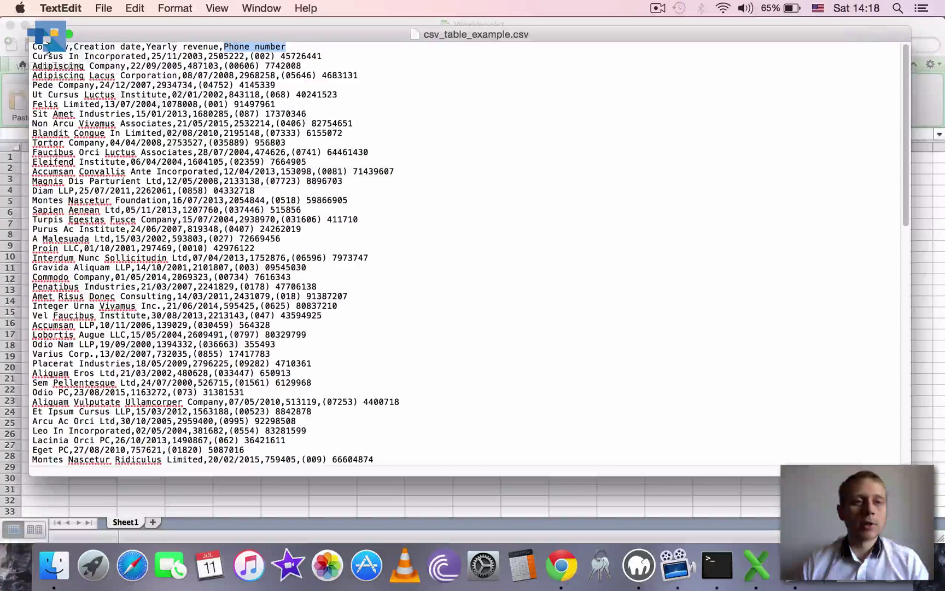
pyautogui.doubleClick(54, 48)
pyautogui.moveTo(83, 48); pyautogui.dragTo(319, 45)
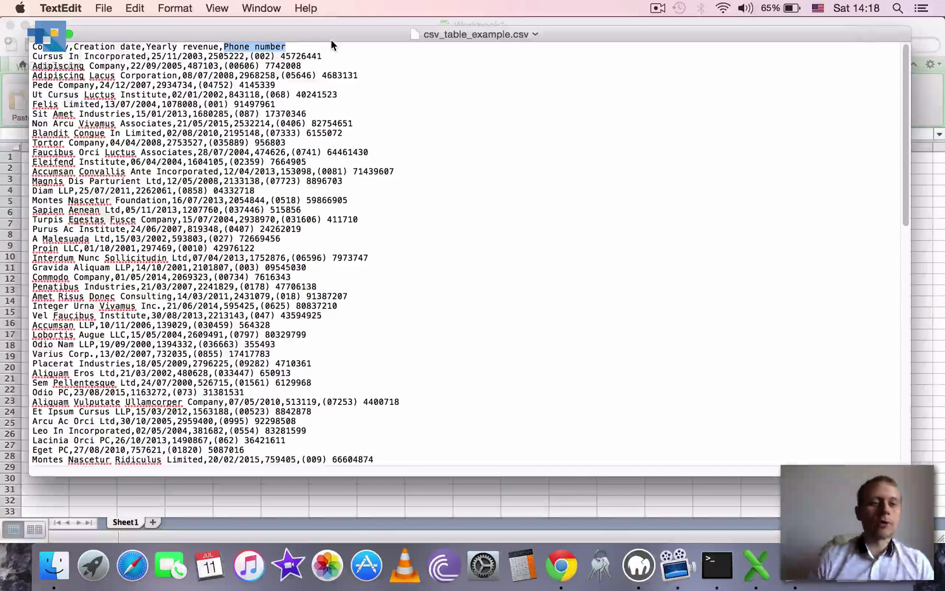
pyautogui.moveTo(327, 37)
pyautogui.mouseDown()
pyautogui.moveTo(320, 30)
pyautogui.moveTo(322, 39)
pyautogui.mouseUp()
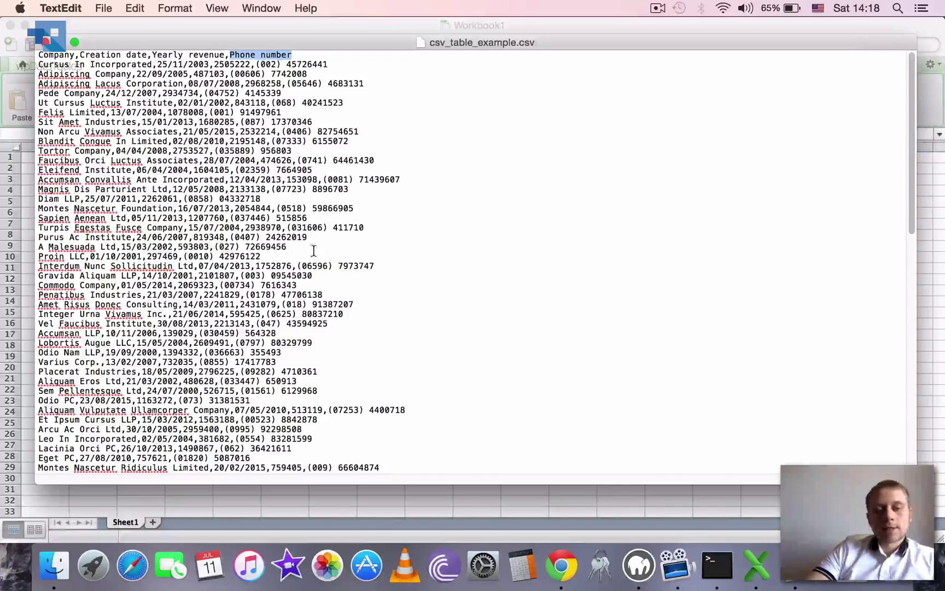
# Step: Switch to the browser and go to the wpDataTables table list
pyautogui.click(568, 571)
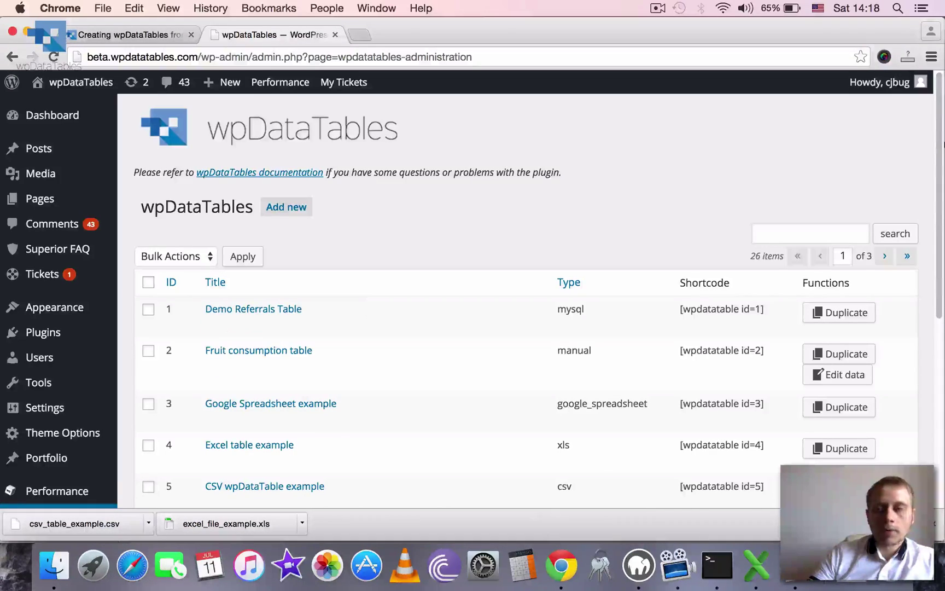
pyautogui.scroll(-2, 942, 142)
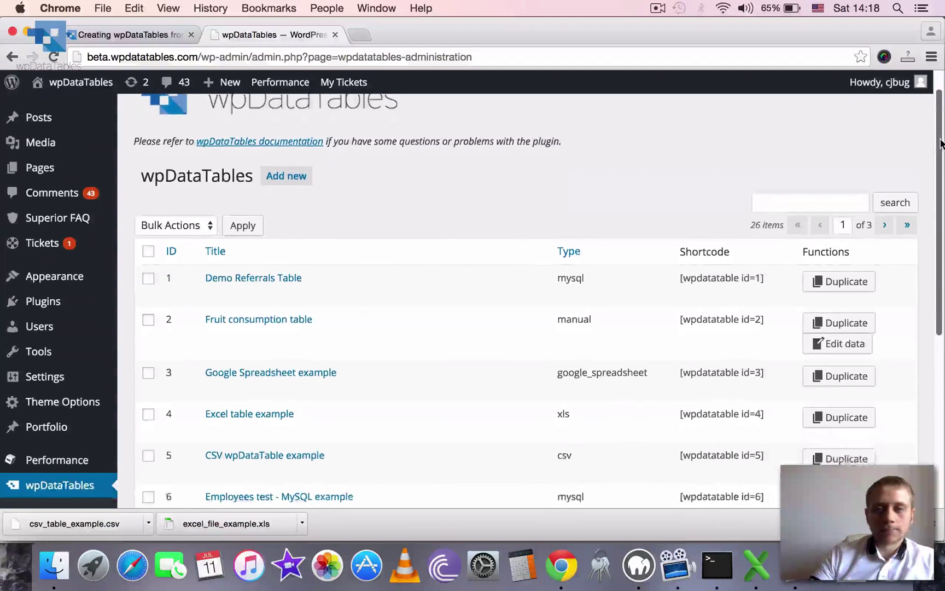
pyautogui.moveTo(942, 142); pyautogui.dragTo(942, 275)
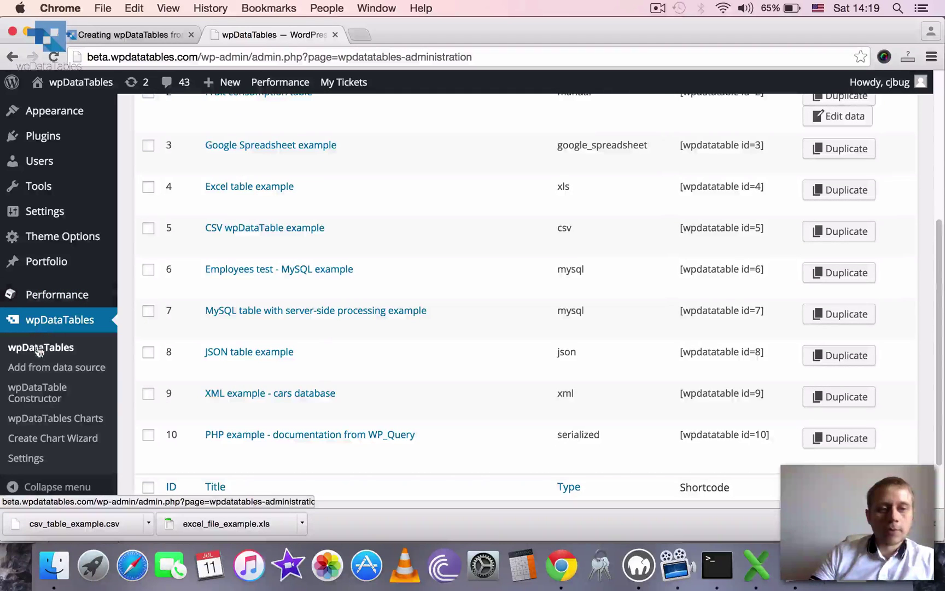
pyautogui.click(37, 350)
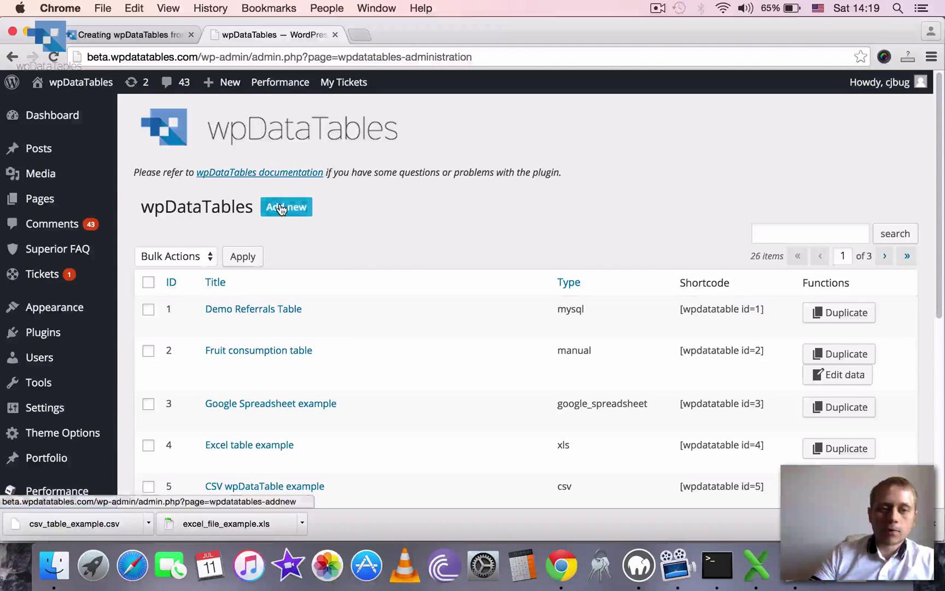
# Step: Add a new wpDataTable titled 'CSV video tutorial'
pyautogui.click(281, 208)
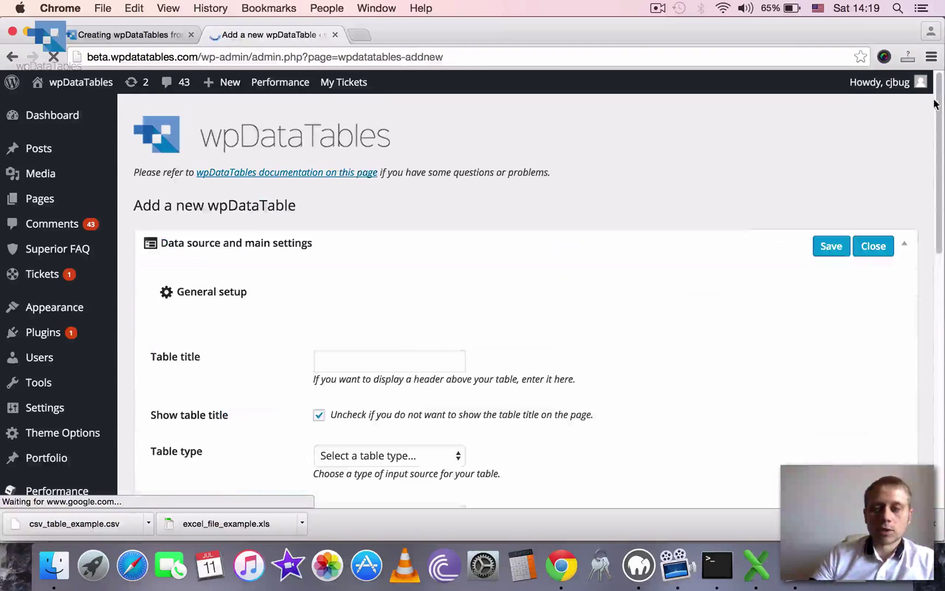
pyautogui.scroll(-1, 512, 270)
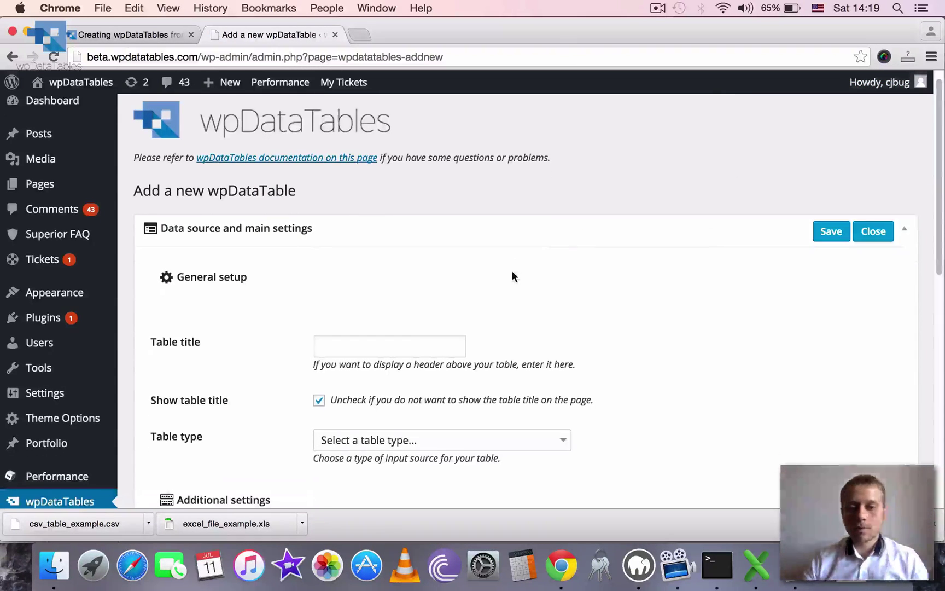
pyautogui.click(411, 338)
pyautogui.scroll(-2, 595, 284)
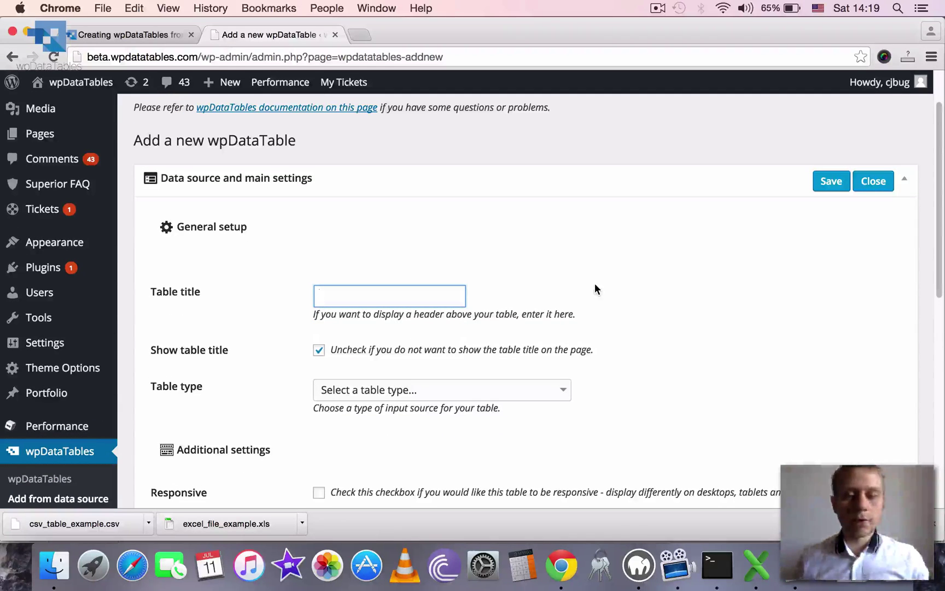
pyautogui.write('CSV')
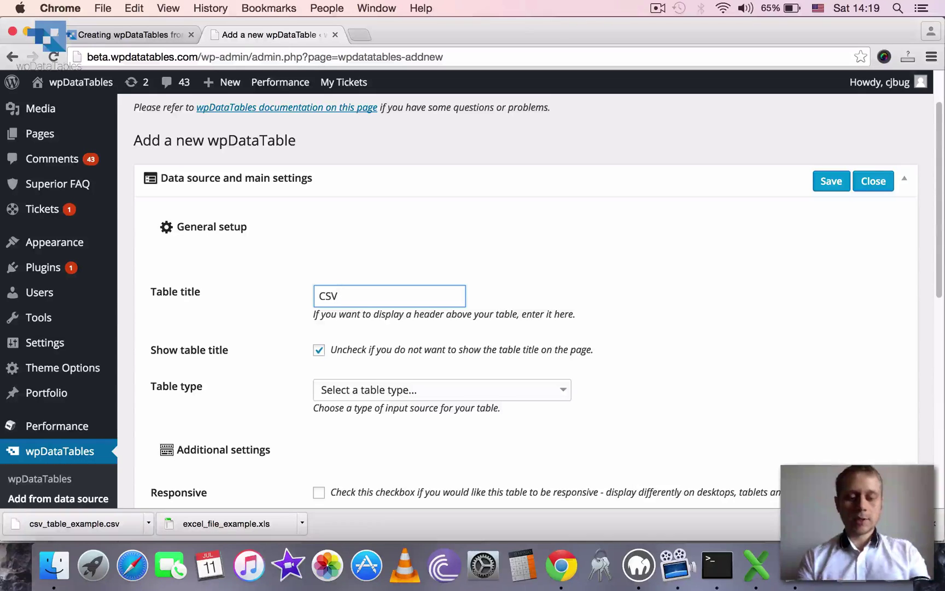
pyautogui.write(' video tutorial')
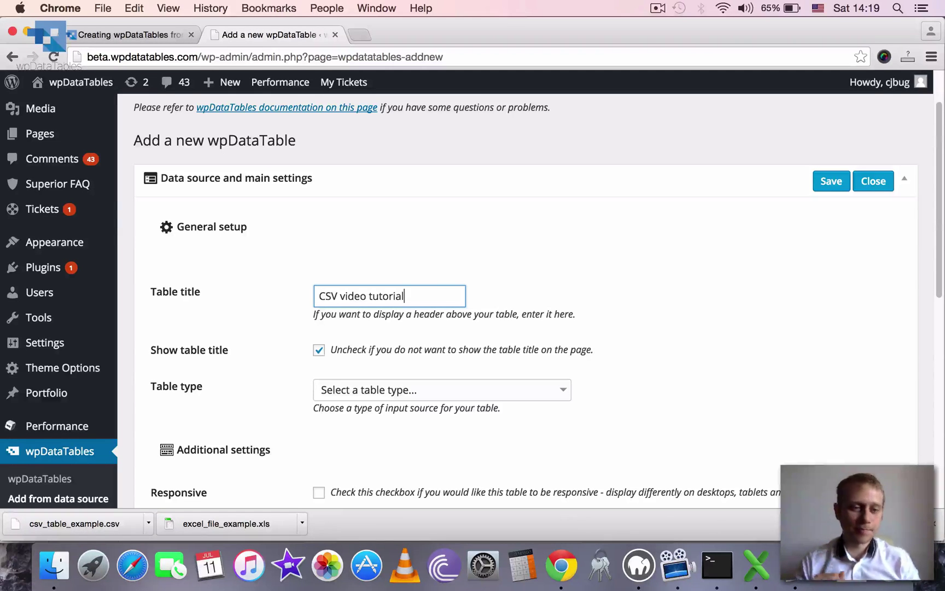
pyautogui.scroll(-2, 515, 186)
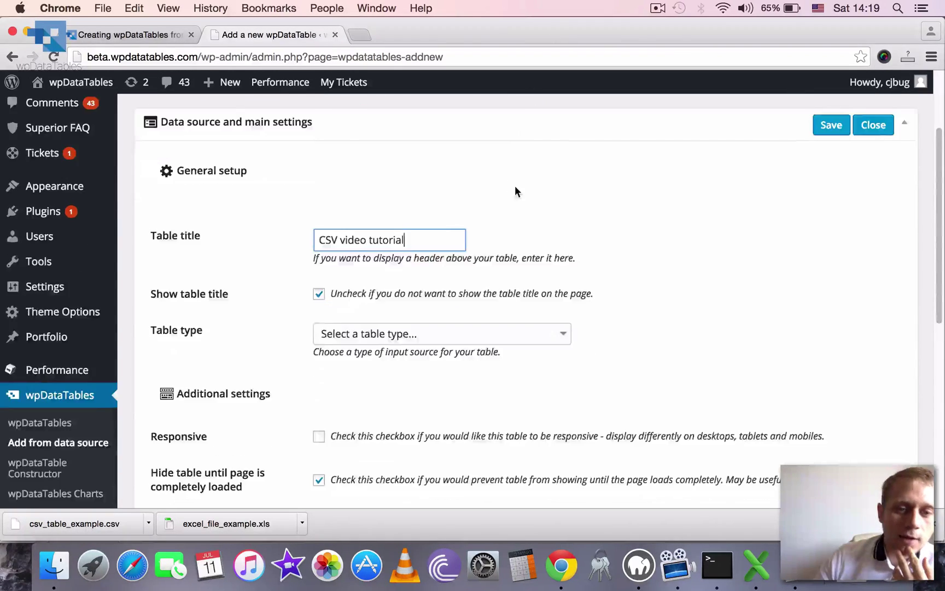
# Step: Set the table type to CSV file
pyautogui.click(400, 337)
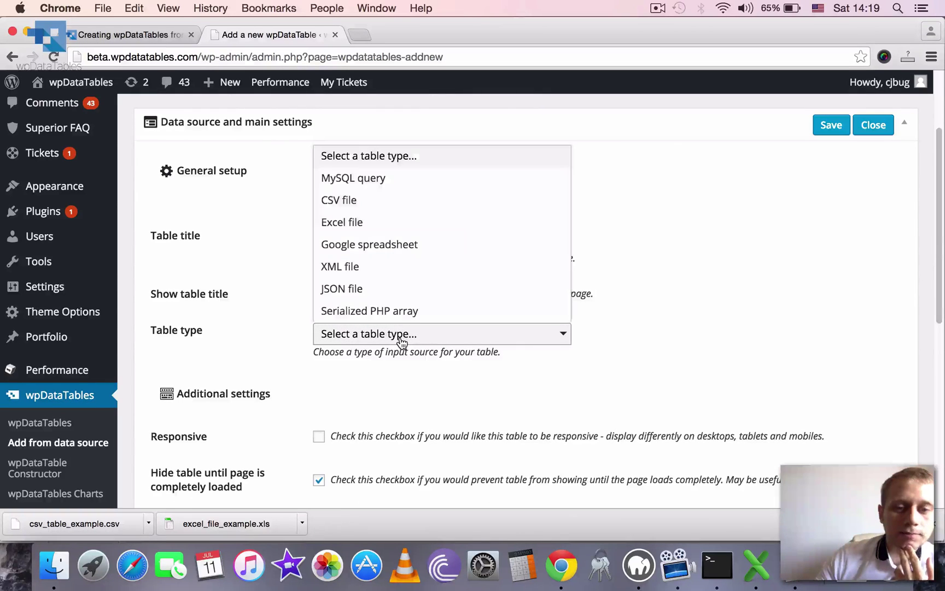
pyautogui.click(341, 201)
pyautogui.scroll(-2, 601, 323)
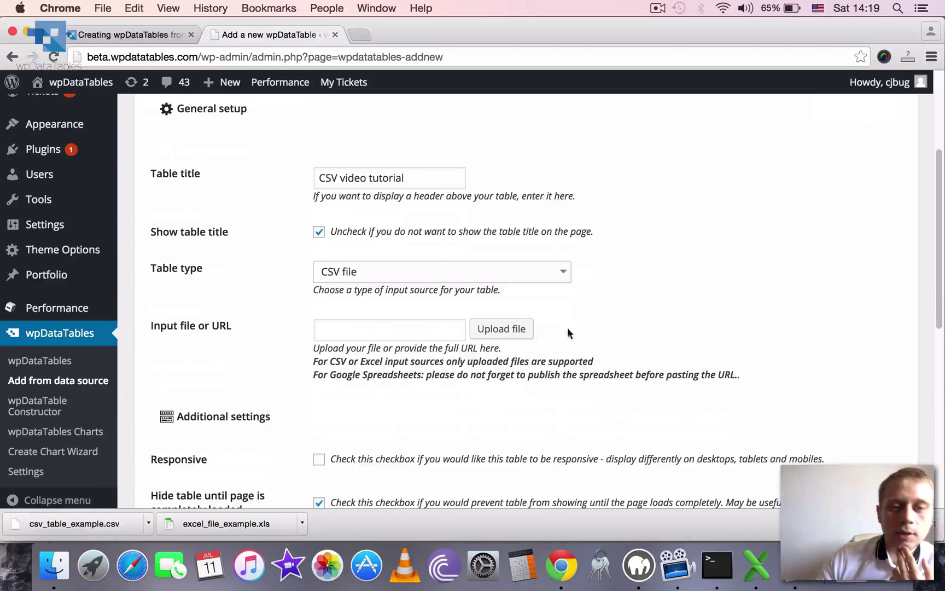
# Step: Upload csv_table_example.csv and use it as the table's source file
pyautogui.click(491, 331)
pyautogui.click(68, 151)
pyautogui.click(519, 318)
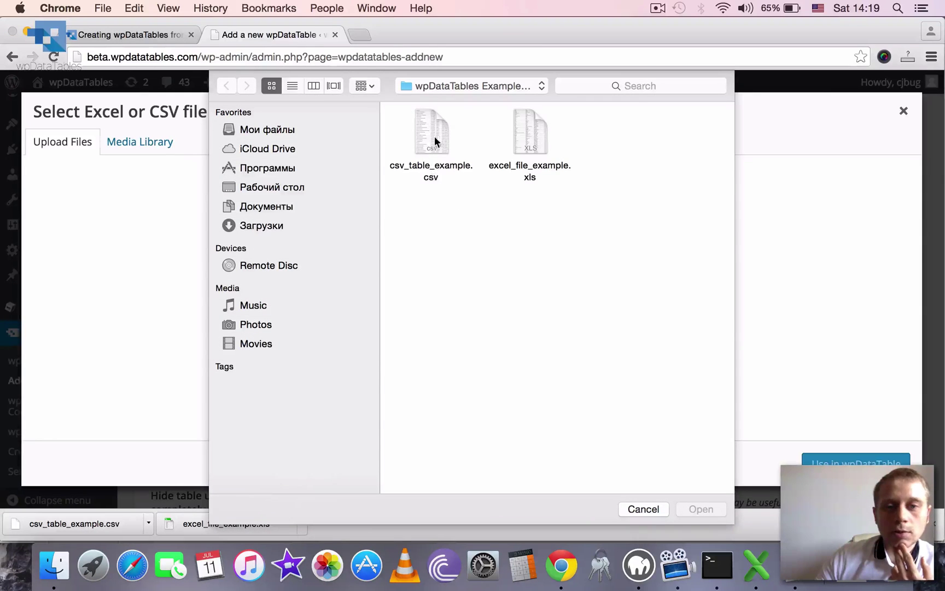
pyautogui.click(431, 131)
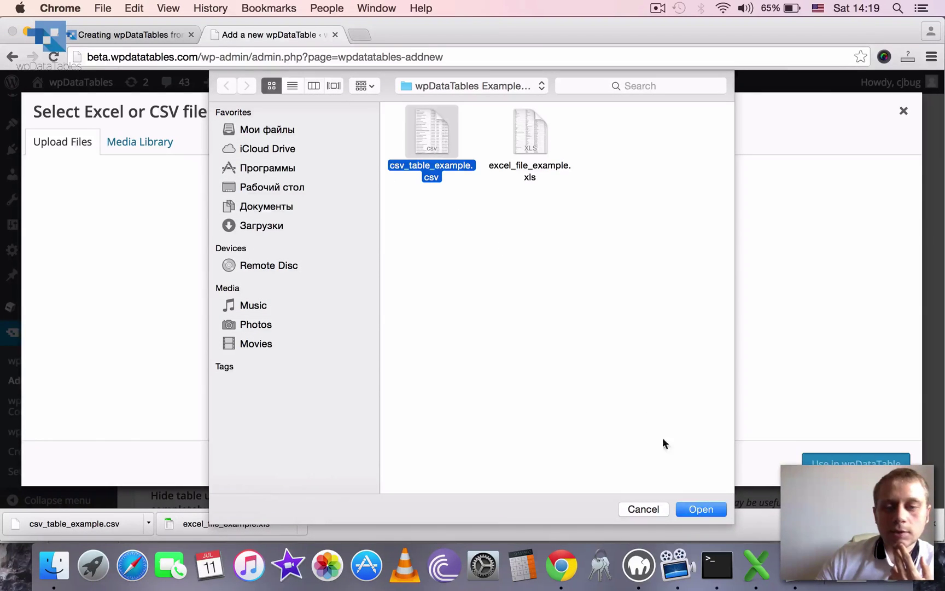
pyautogui.click(711, 509)
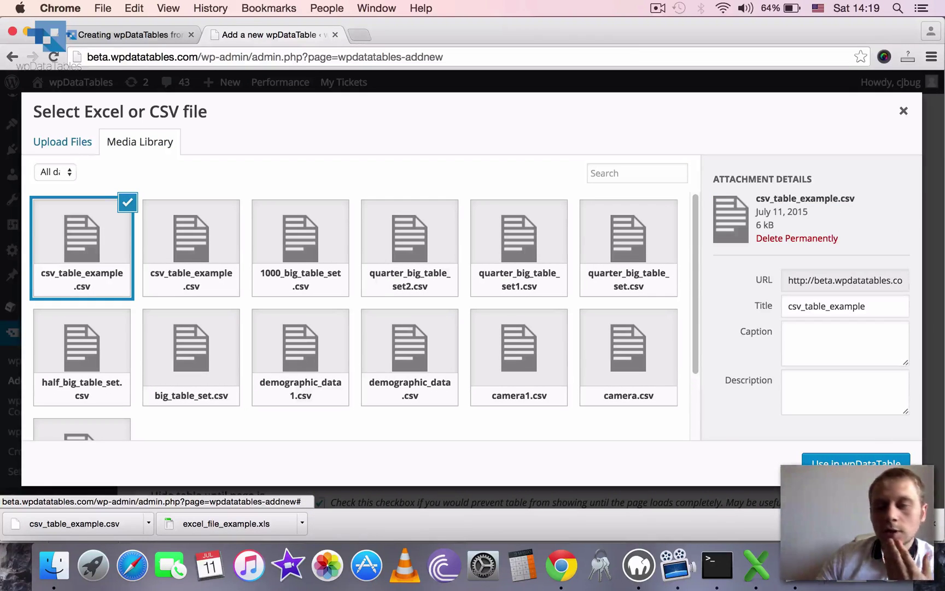
pyautogui.click(837, 461)
# Step: Check the uploaded file URL and save the table as table 29 with shortcode [wpdatatable id=29]
pyautogui.scroll(-1, 713, 320)
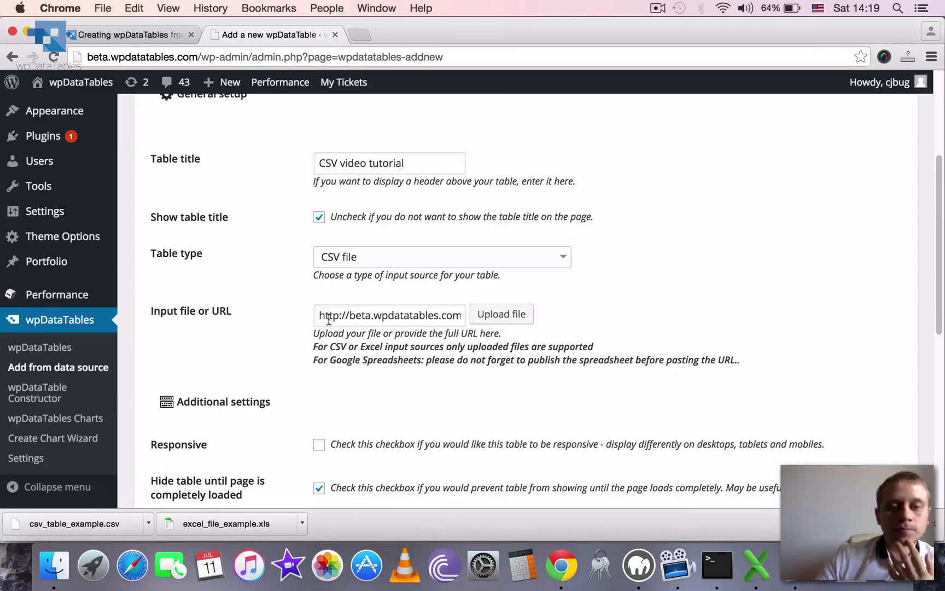
pyautogui.moveTo(320, 316); pyautogui.dragTo(536, 312)
pyautogui.moveTo(940, 196); pyautogui.dragTo(941, 401)
pyautogui.scroll(15, 312, 308)
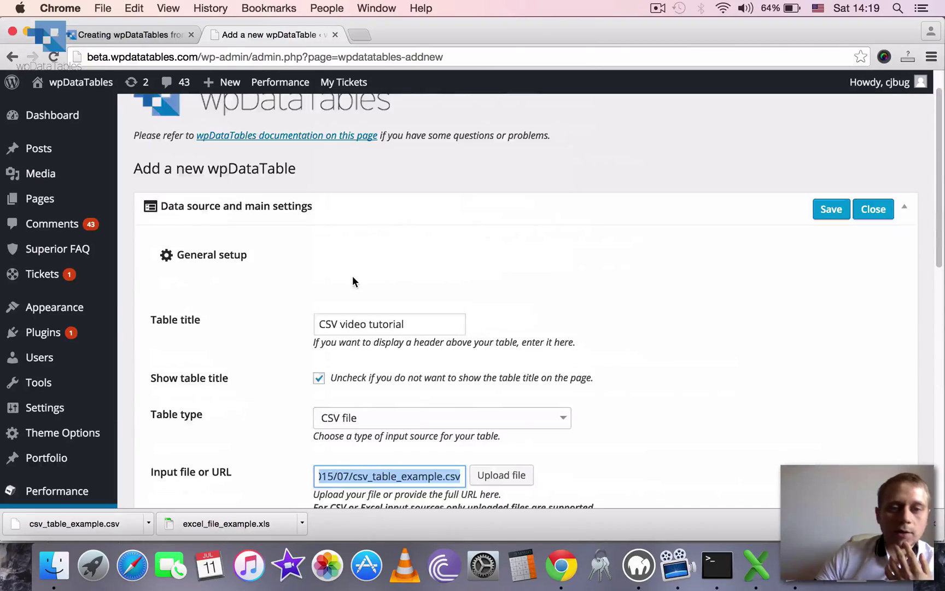
pyautogui.scroll(2, 938, 92)
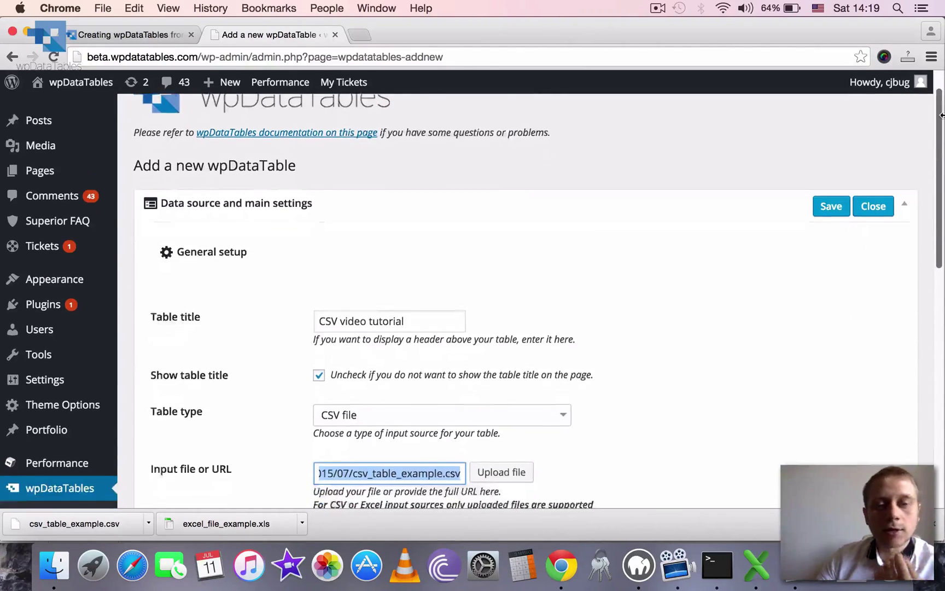
pyautogui.moveTo(941, 119); pyautogui.dragTo(940, 342)
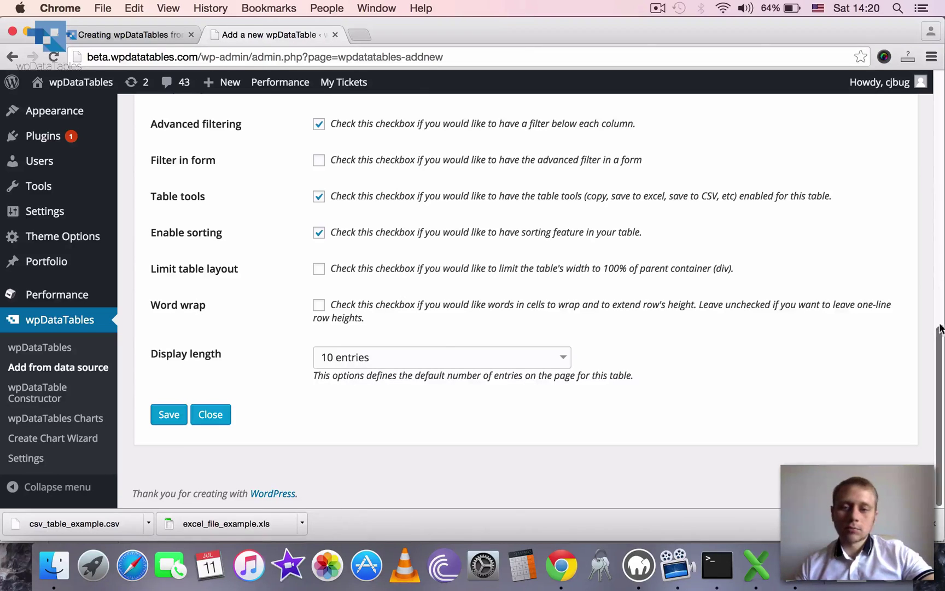
pyautogui.moveTo(941, 328)
pyautogui.mouseDown()
pyautogui.moveTo(921, 74)
pyautogui.moveTo(935, 342)
pyautogui.mouseUp()
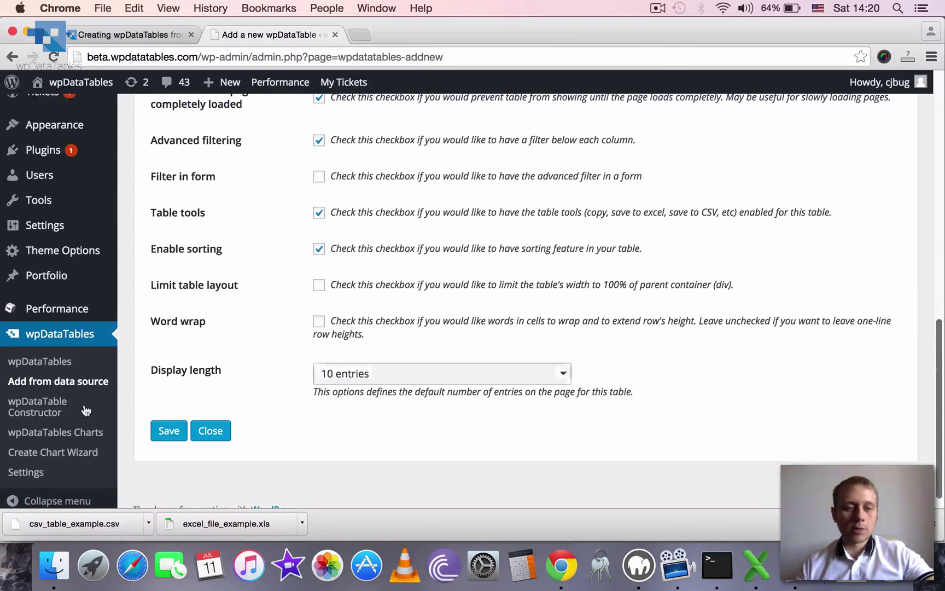
pyautogui.click(168, 431)
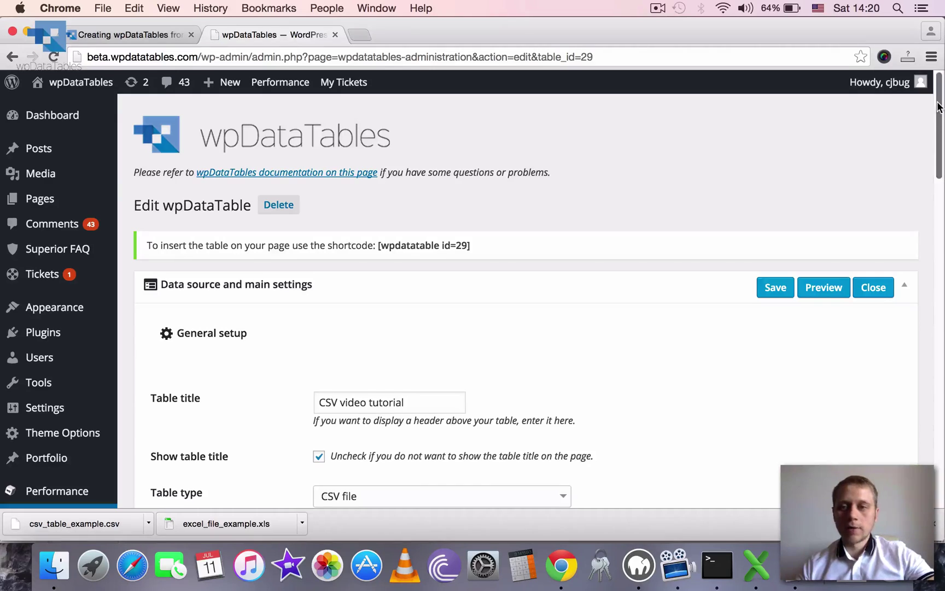
# Step: In Optional column setup, change the Creation date column type from String to Date
pyautogui.moveTo(940, 97); pyautogui.dragTo(937, 344)
pyautogui.hscroll(2, 794, 300)
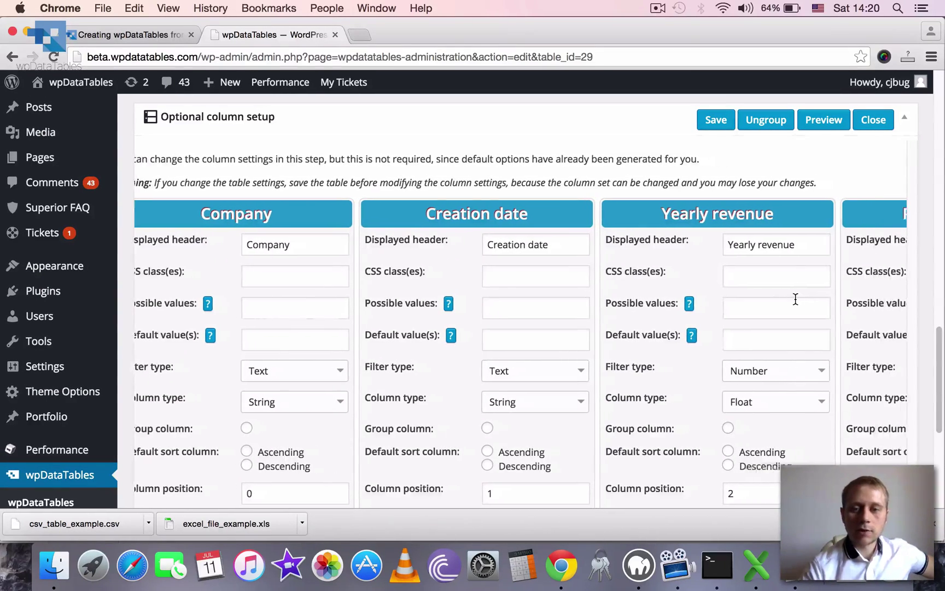
pyautogui.hscroll(10, 795, 299)
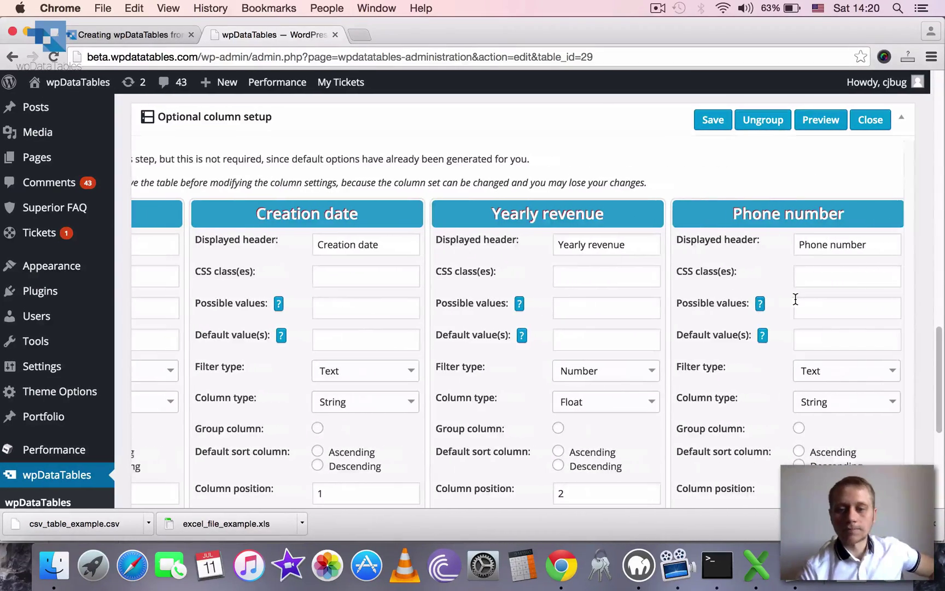
pyautogui.hscroll(-5, 795, 298)
pyautogui.scroll(-2, 795, 298)
pyautogui.scroll(-1, 795, 299)
pyautogui.scroll(3, 796, 299)
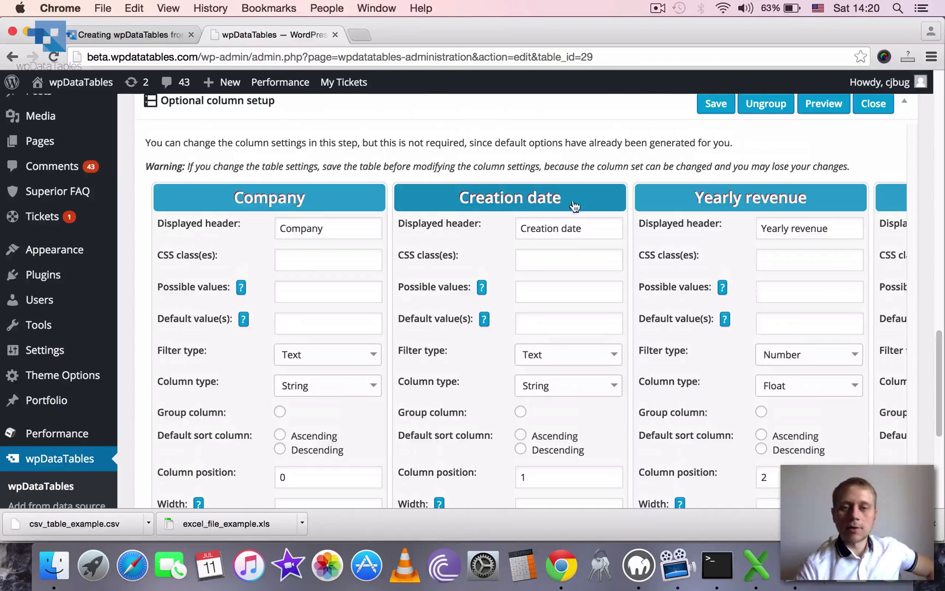
pyautogui.scroll(-1, 562, 304)
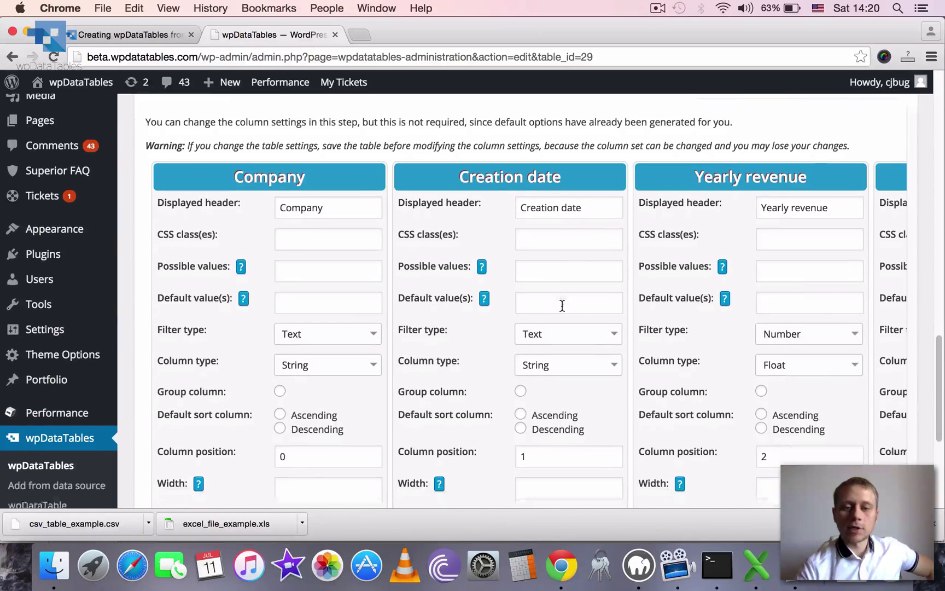
pyautogui.click(549, 372)
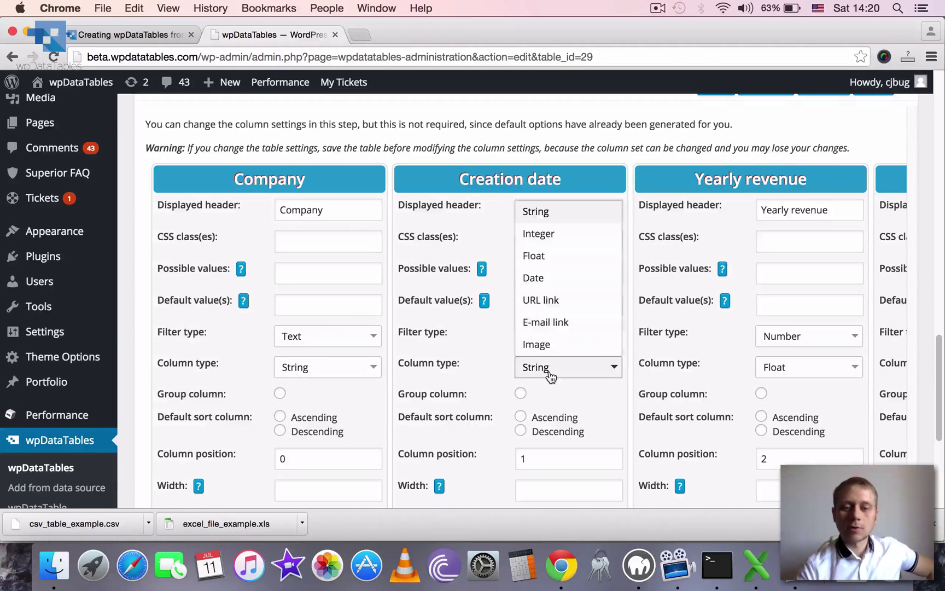
pyautogui.click(556, 285)
pyautogui.hscroll(2, 742, 274)
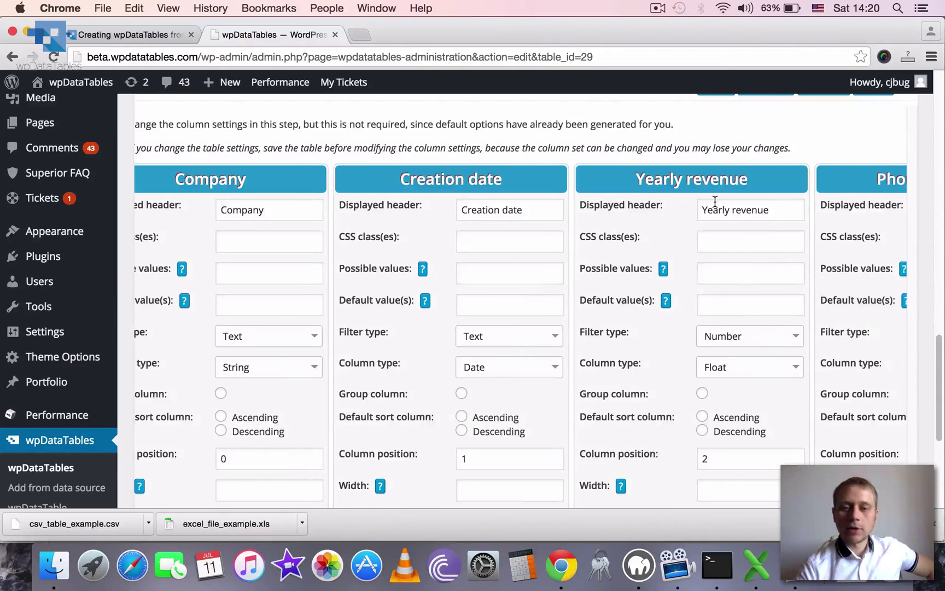
pyautogui.scroll(-2, 715, 202)
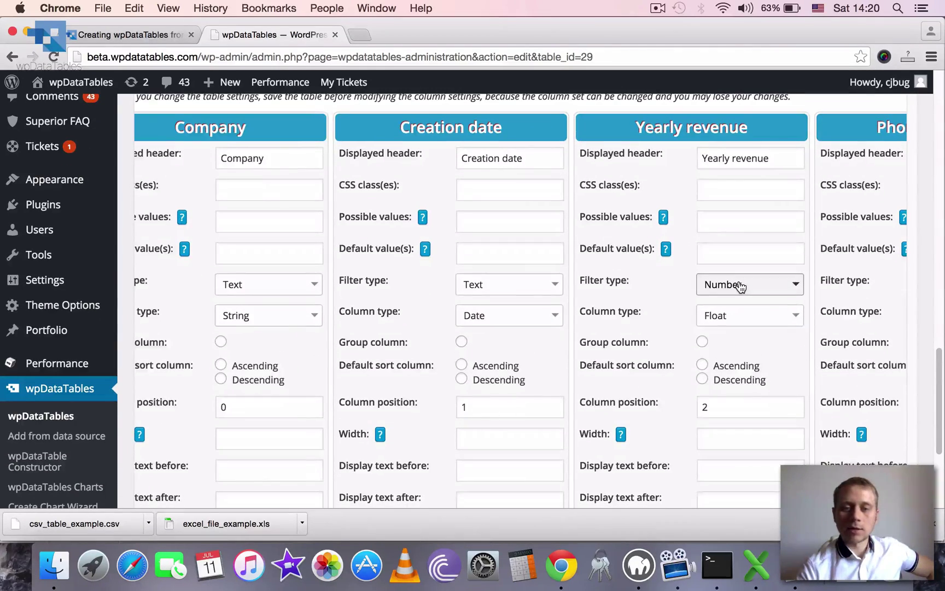
pyautogui.hscroll(2, 737, 282)
pyautogui.hscroll(1, 738, 284)
pyautogui.scroll(3, 833, 177)
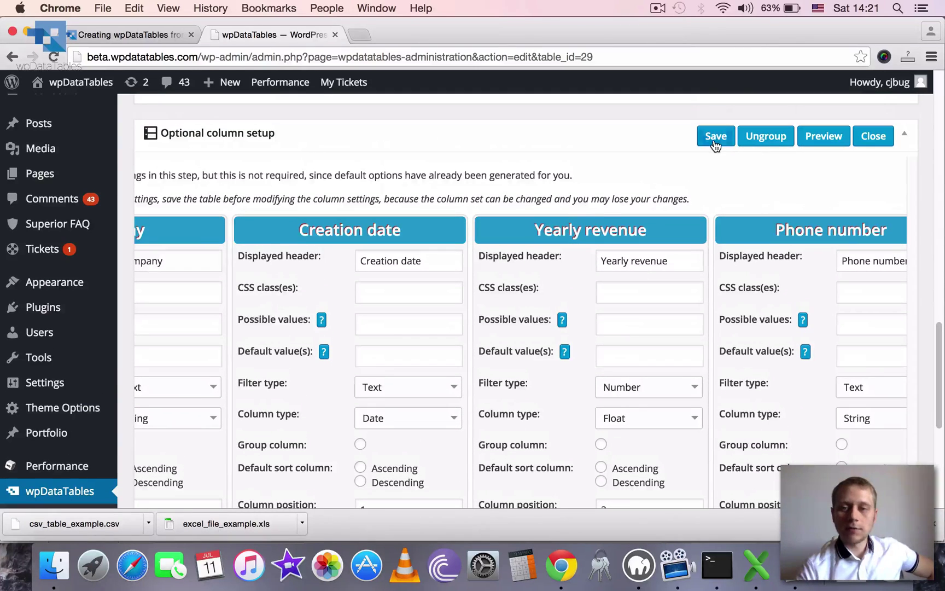
# Step: Save the column type change and open the table preview
pyautogui.click(715, 137)
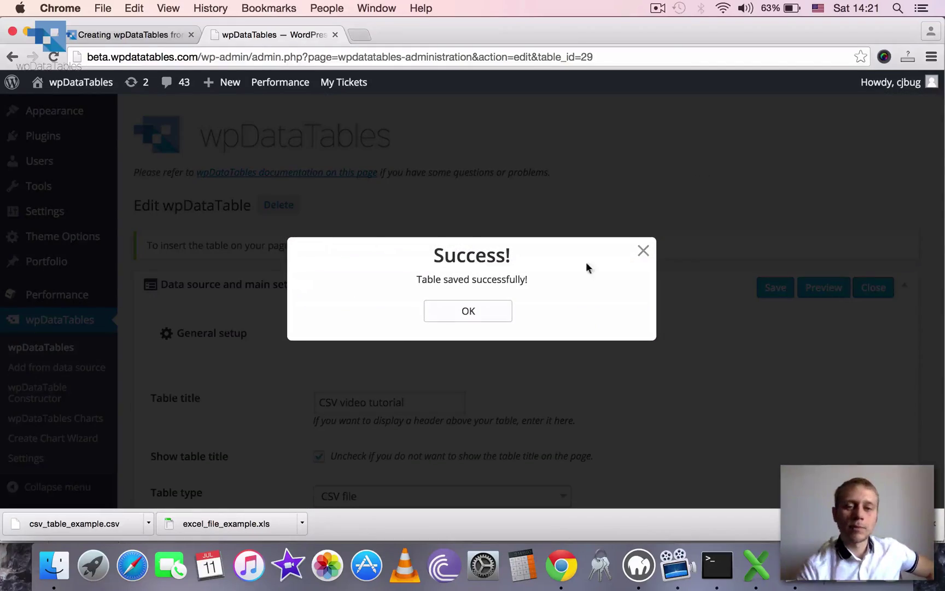
pyautogui.click(489, 310)
pyautogui.scroll(-1, 740, 317)
pyautogui.scroll(-15, 740, 320)
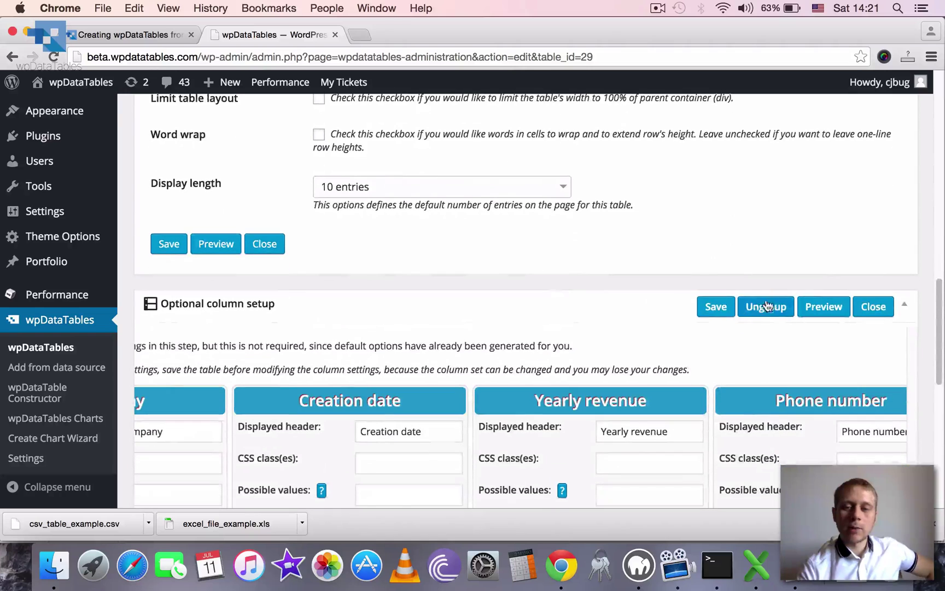
pyautogui.click(805, 313)
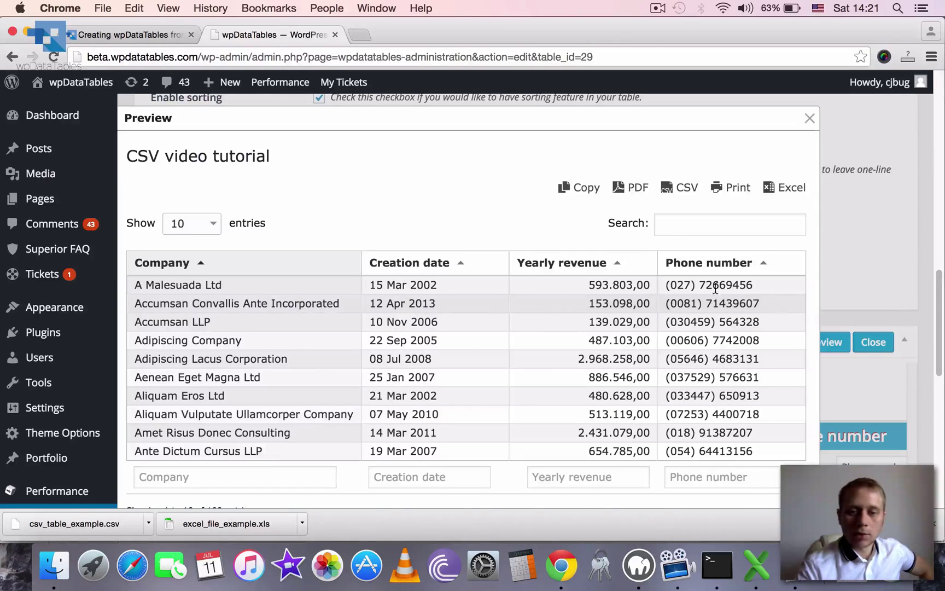
# Step: Test ascending and descending sorting on Company, Creation date, Yearly revenue and Phone number
pyautogui.scroll(-2, 413, 295)
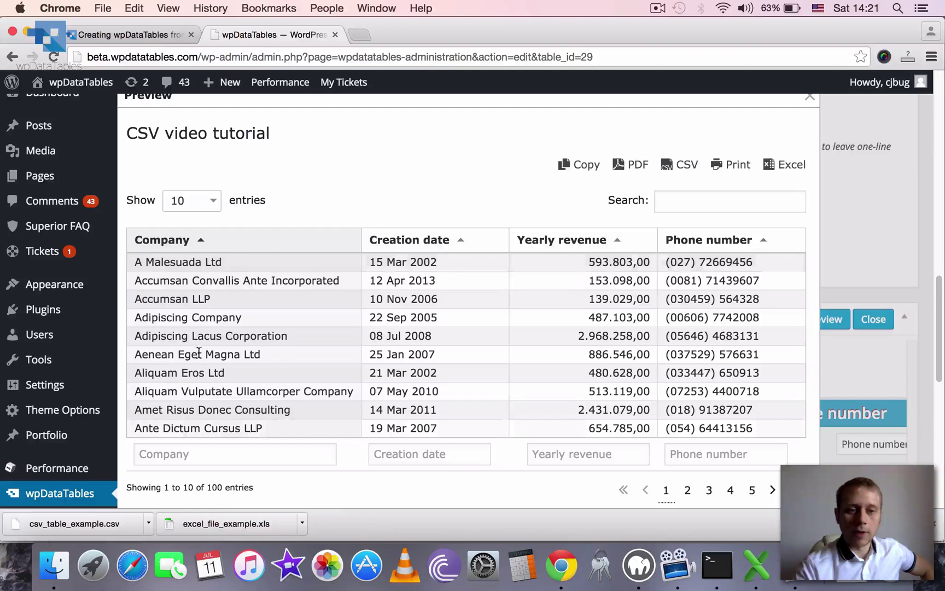
pyautogui.click(238, 247)
pyautogui.click(238, 249)
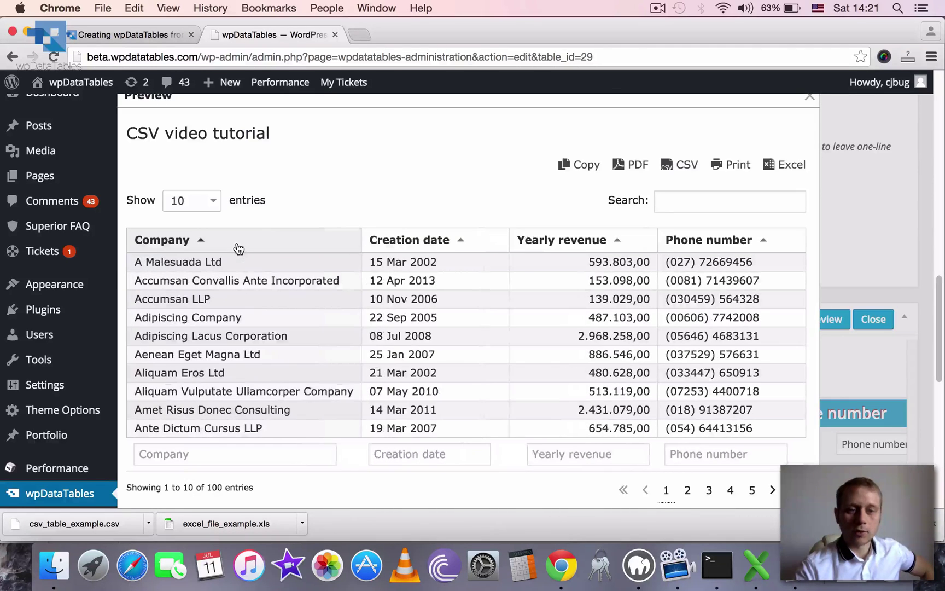
pyautogui.click(386, 239)
pyautogui.click(391, 238)
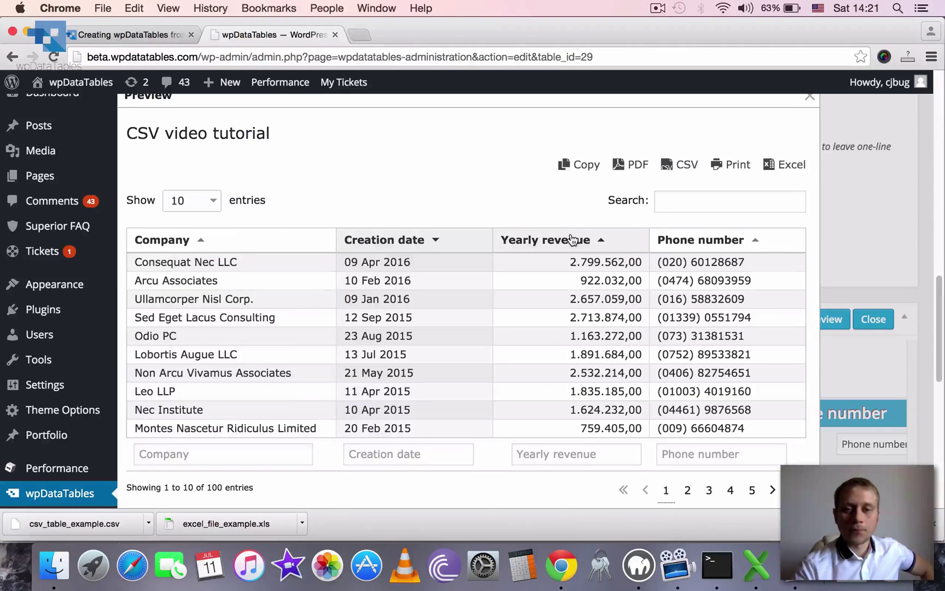
pyautogui.click(571, 239)
pyautogui.click(572, 240)
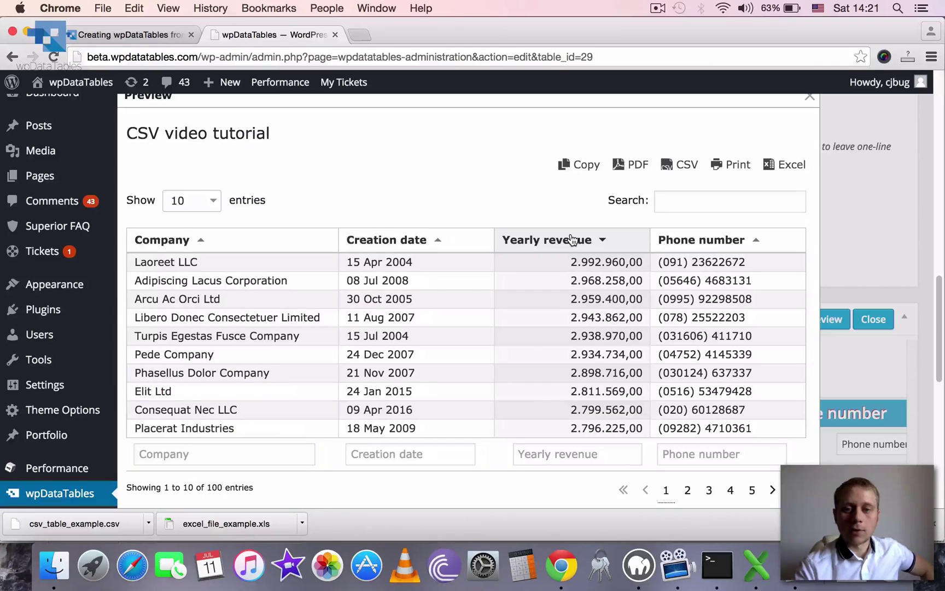
pyautogui.click(600, 241)
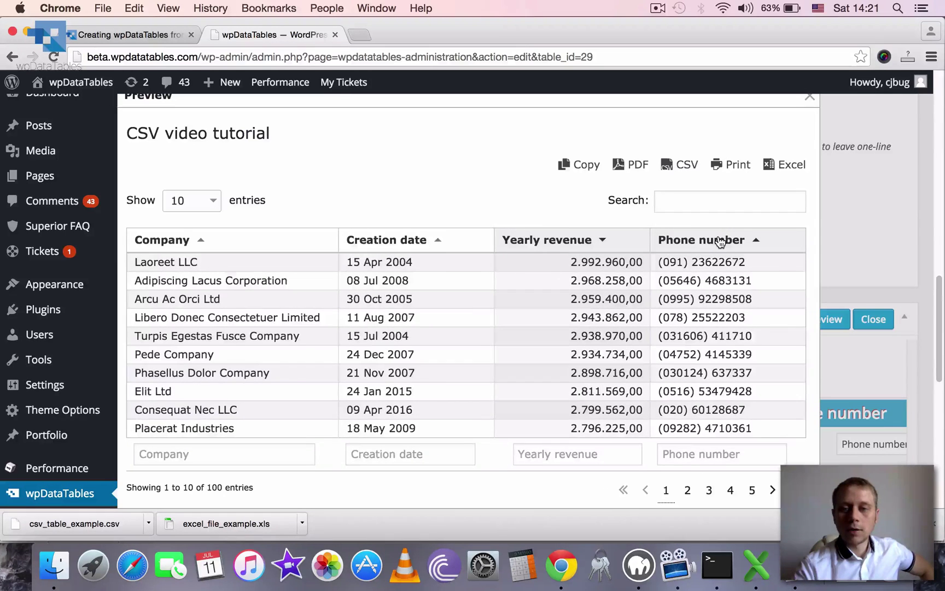
pyautogui.click(720, 241)
pyautogui.click(720, 240)
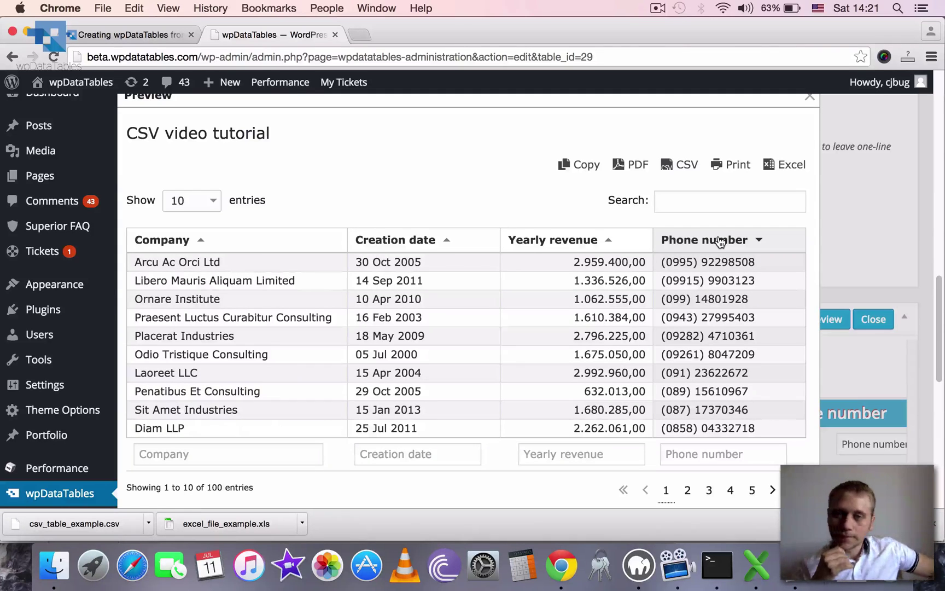
# Step: Close the preview and give Creation date a Date range filter
pyautogui.click(810, 97)
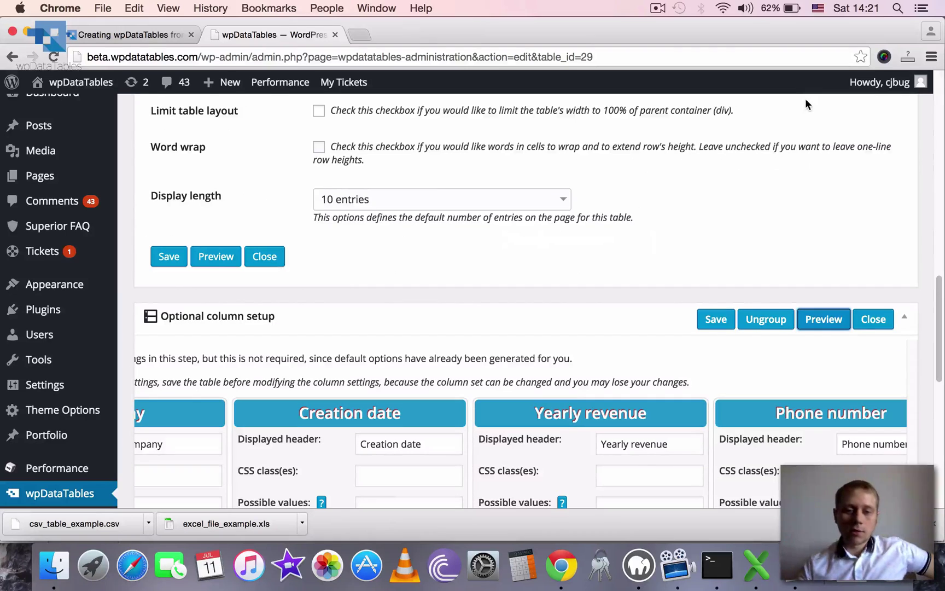
pyautogui.scroll(-5, 567, 253)
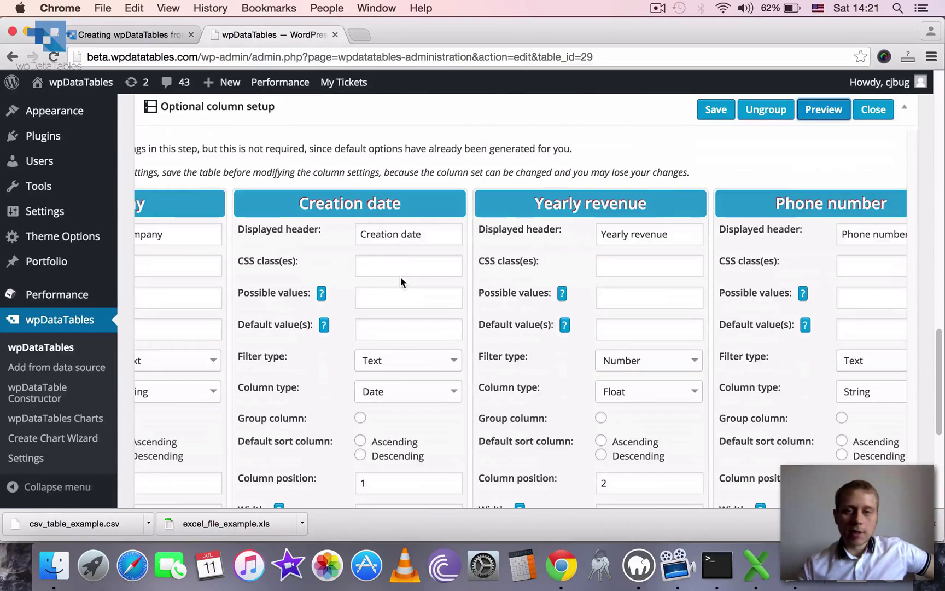
pyautogui.scroll(-1, 381, 290)
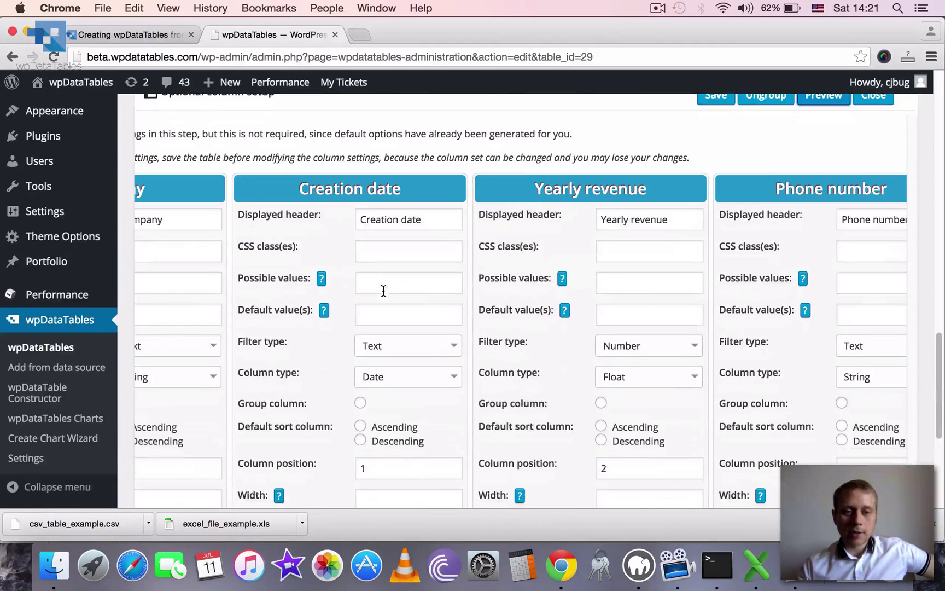
pyautogui.click(383, 350)
pyautogui.click(413, 278)
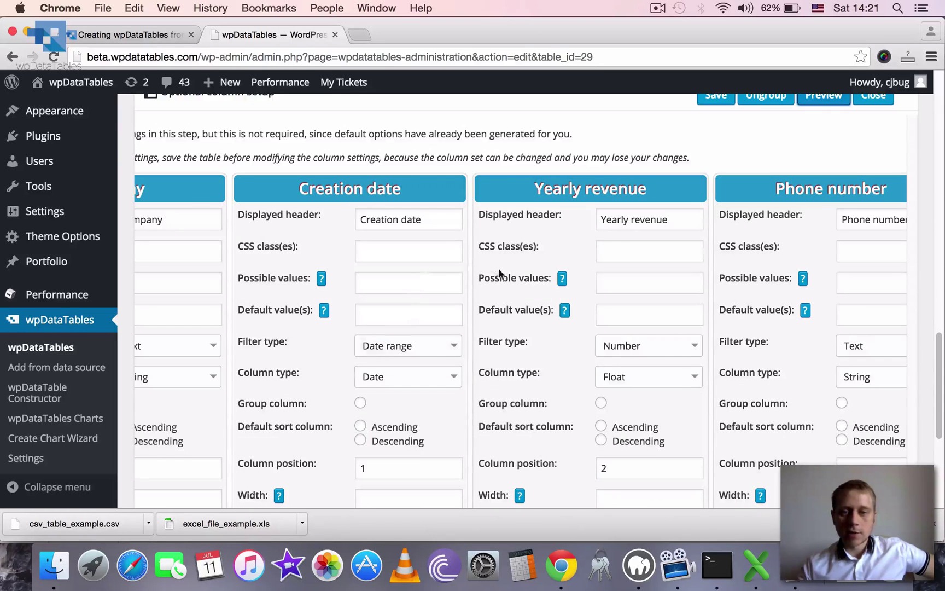
# Step: Give Yearly revenue a Number range filter and '$' as display text before values
pyautogui.click(638, 354)
pyautogui.click(637, 257)
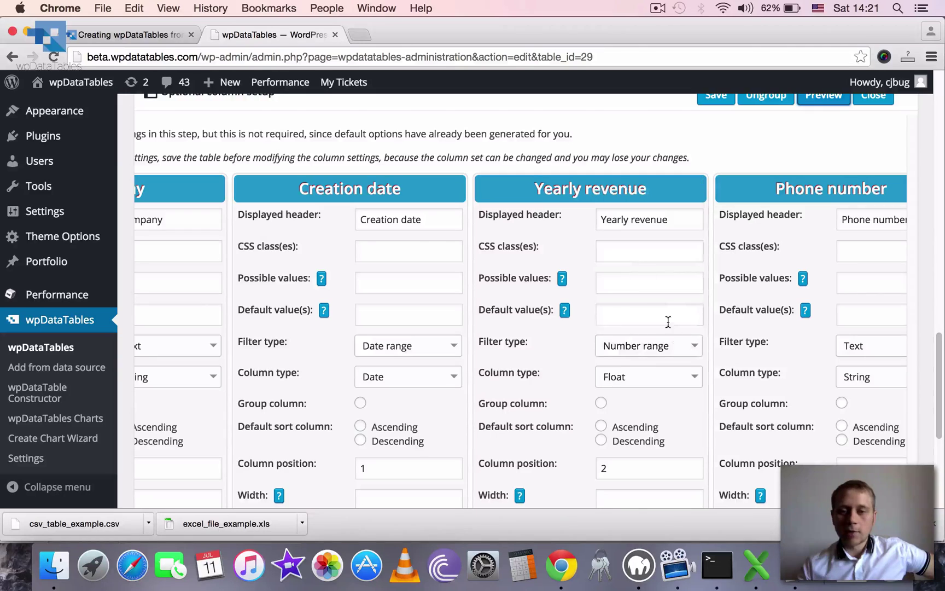
pyautogui.scroll(-5, 677, 333)
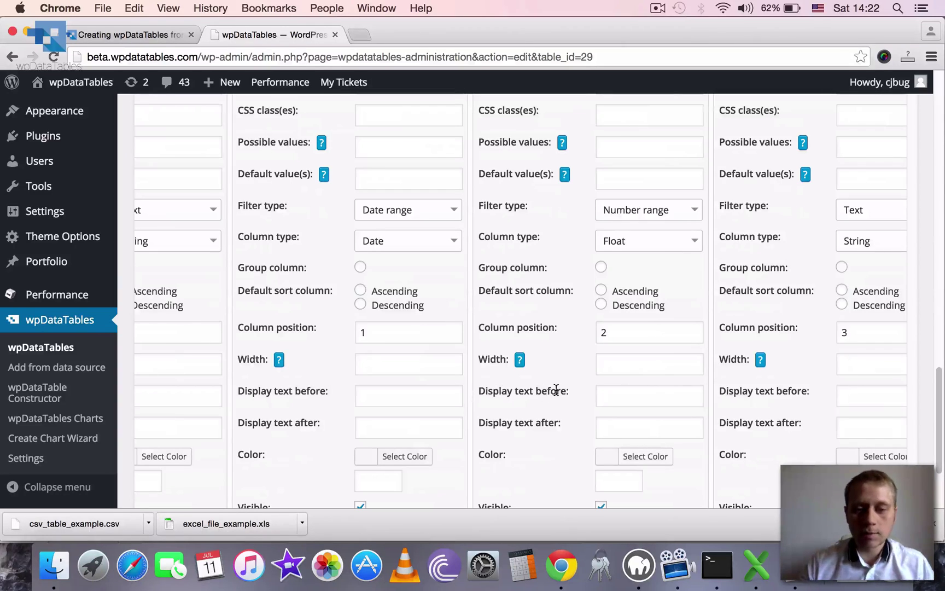
pyautogui.click(630, 393)
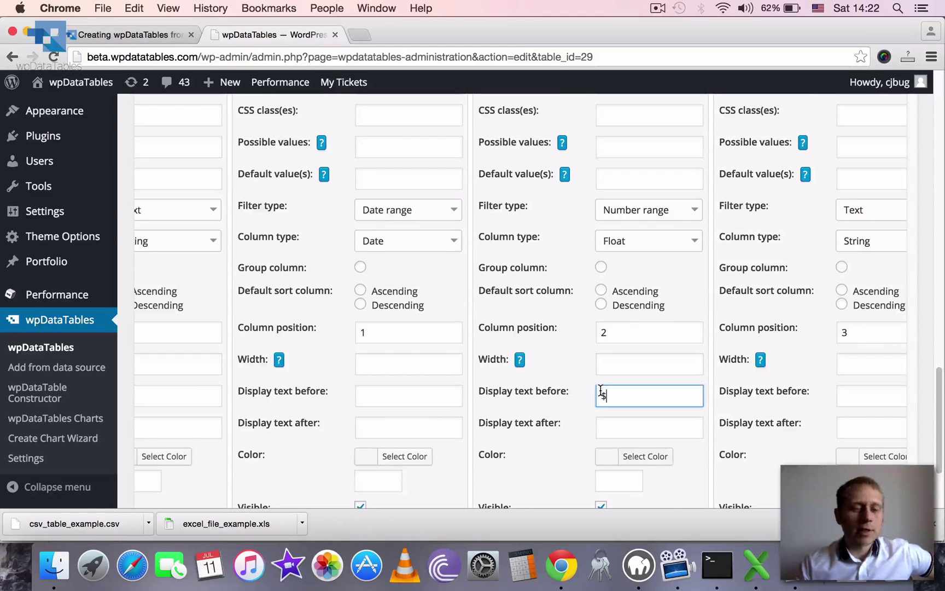
pyautogui.scroll(-5, 599, 390)
pyautogui.moveTo(588, 475); pyautogui.dragTo(450, 470)
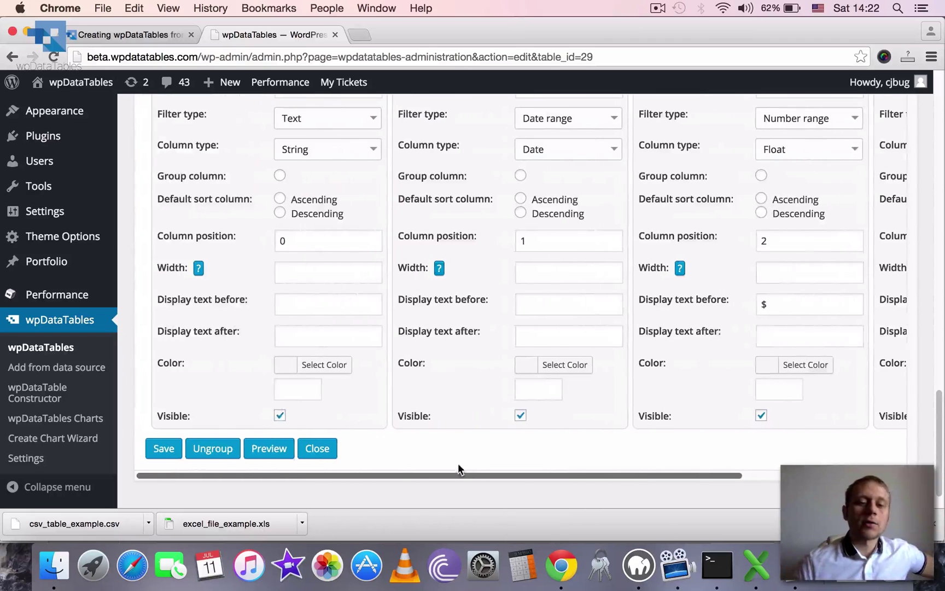
# Step: Save the filter and prefix changes and preview the updated table
pyautogui.click(162, 448)
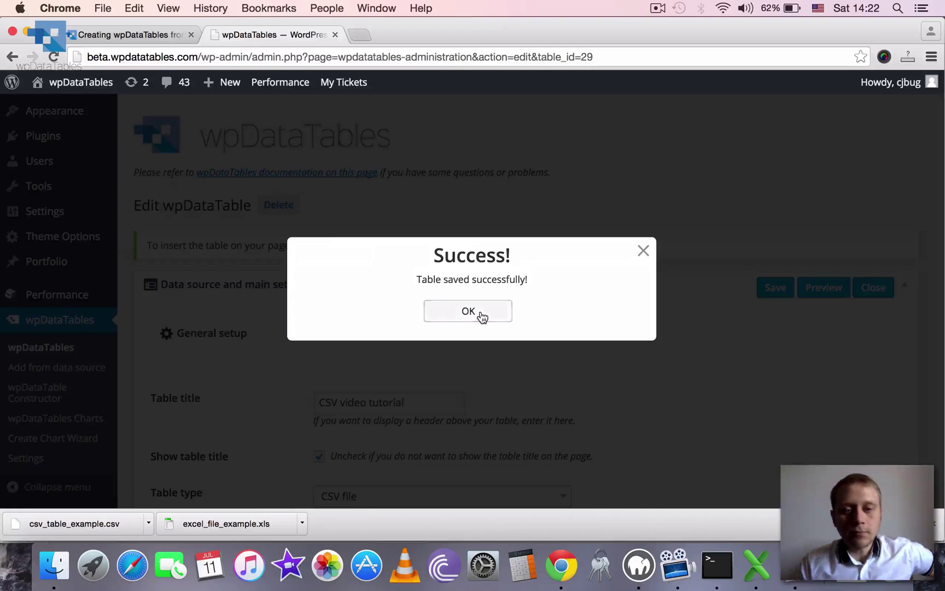
pyautogui.click(481, 316)
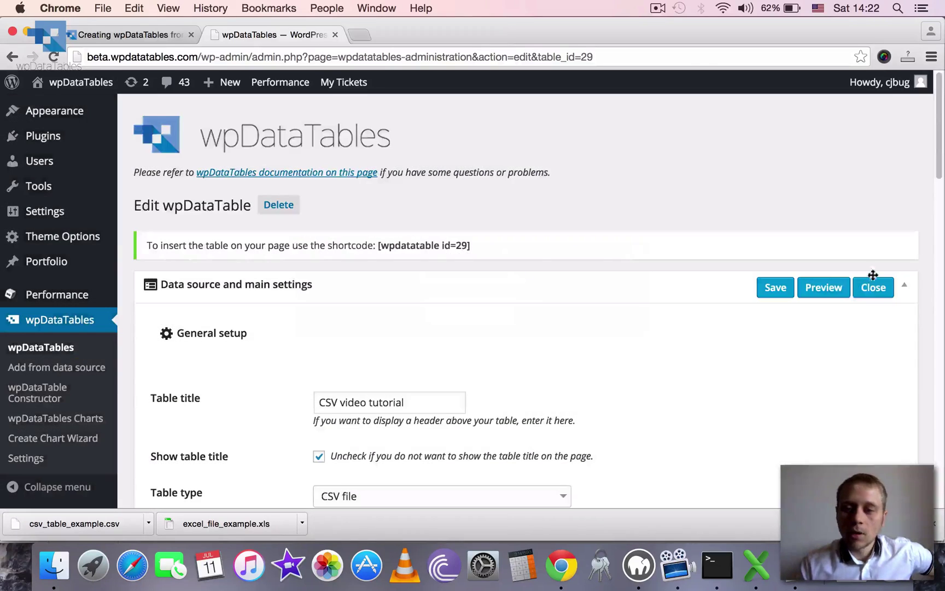
pyautogui.click(839, 290)
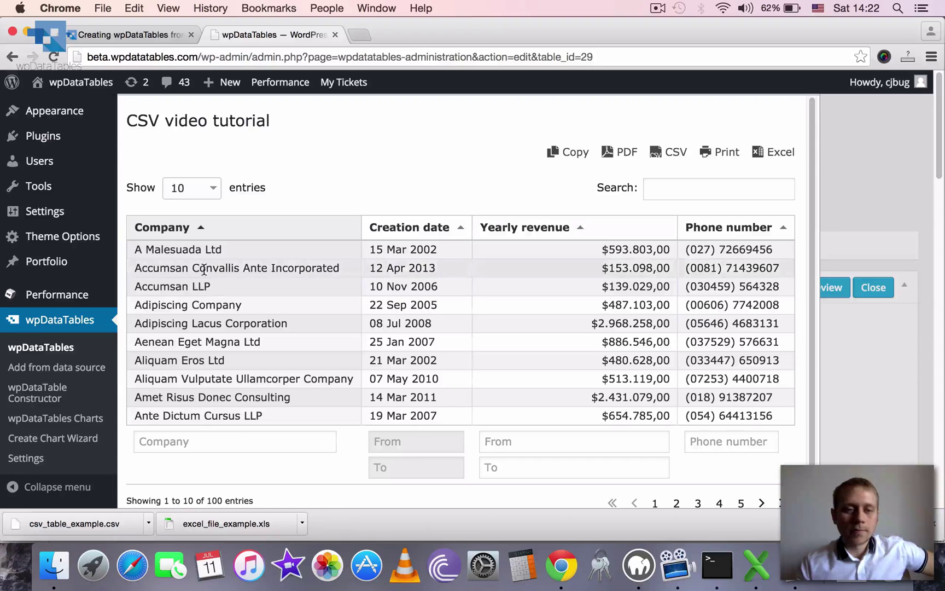
# Step: Filter Creation date from 01 Jul 2015 onward, then close the preview
pyautogui.click(417, 442)
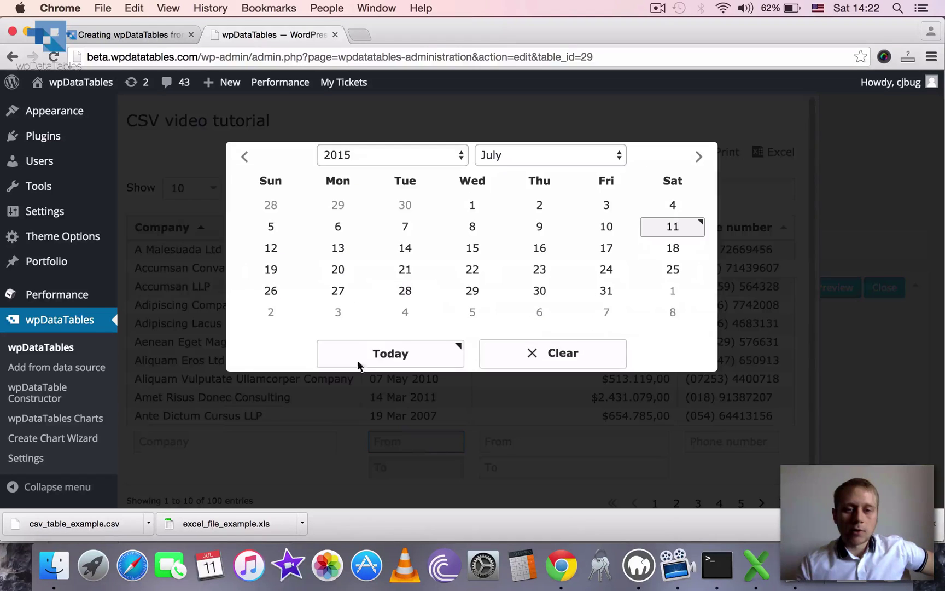
pyautogui.click(467, 205)
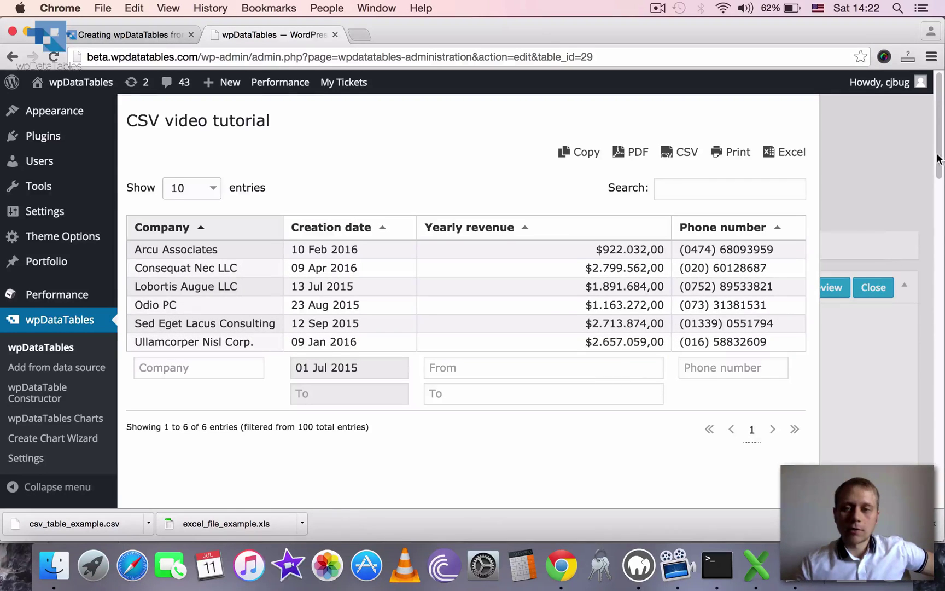
pyautogui.moveTo(939, 150); pyautogui.dragTo(942, 175)
pyautogui.press('Escape')
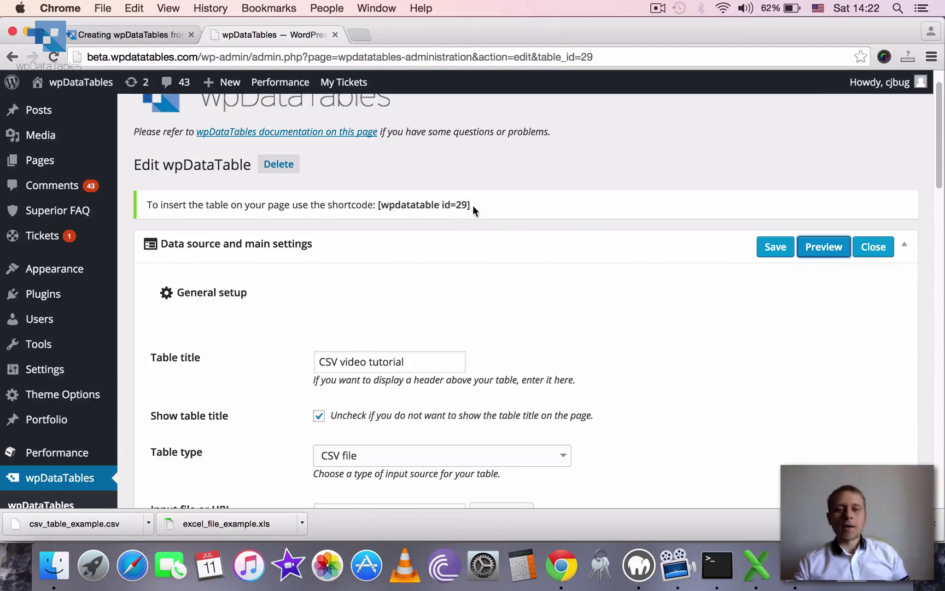
# Step: Copy the shortcode [wpdatatable id=29] and open Pages > Add New in a new tab
pyautogui.moveTo(473, 207); pyautogui.dragTo(382, 207)
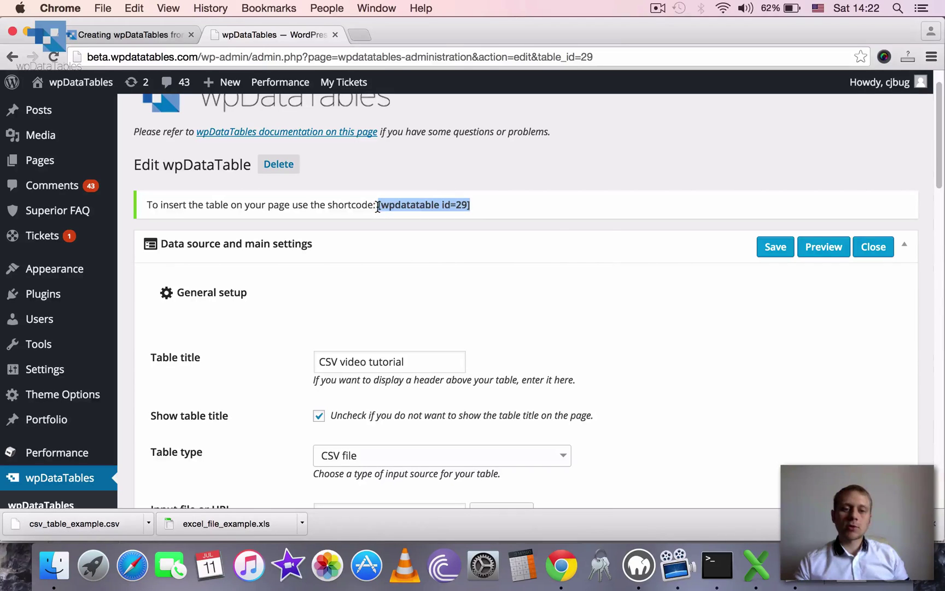
pyautogui.rightClick(378, 207)
pyautogui.click(412, 211)
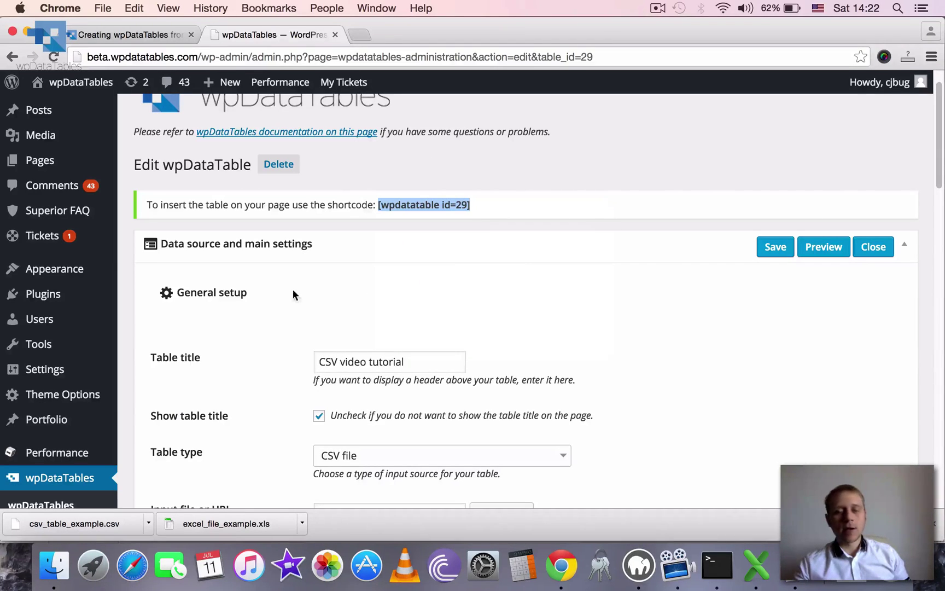
pyautogui.click(472, 184)
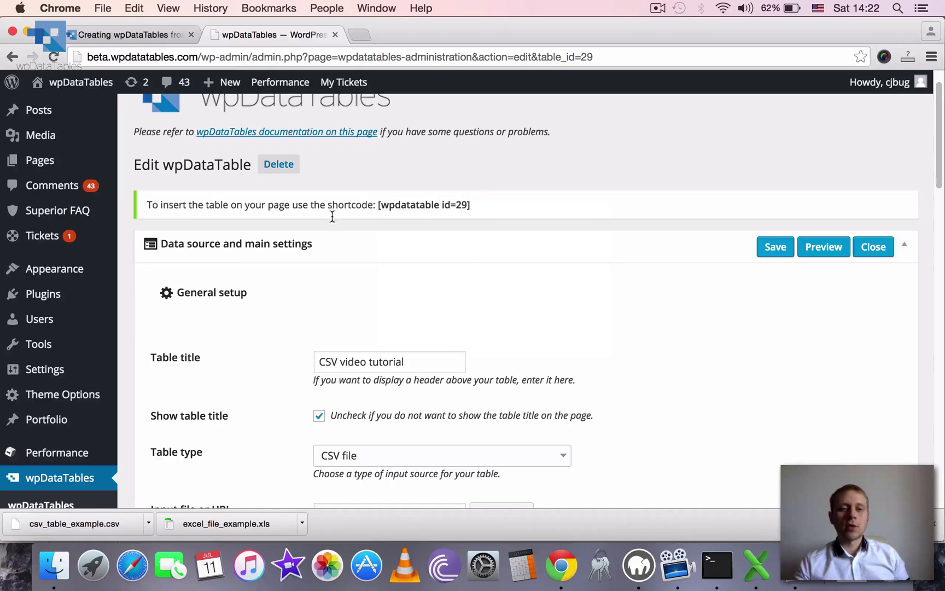
pyautogui.moveTo(41, 161)
pyautogui.keyDown('super'); pyautogui.click(154, 182); pyautogui.keyUp('super')
# Step: In the new page editor, title the page 'CSV Video Demo'
pyautogui.click(401, 30)
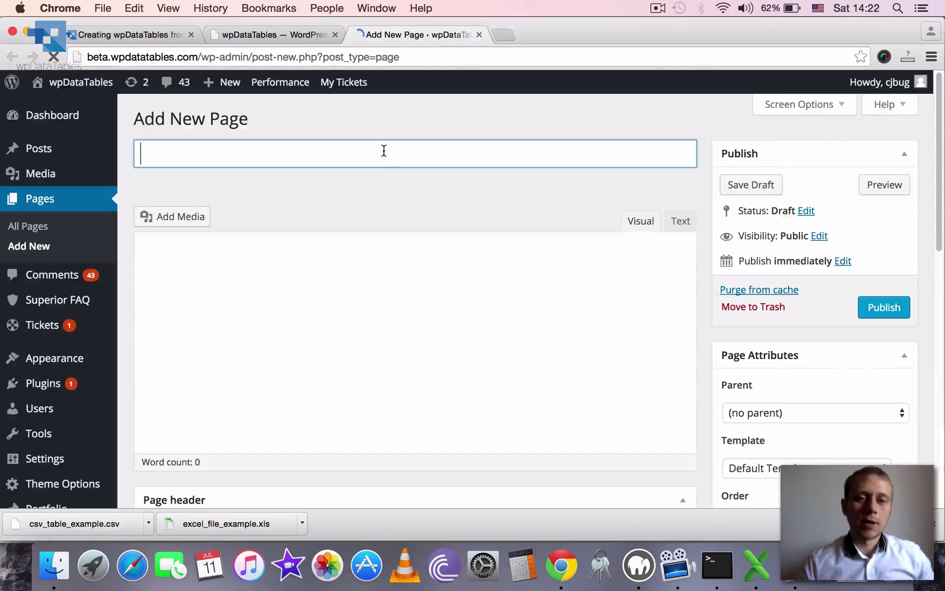
pyautogui.write('Csv')
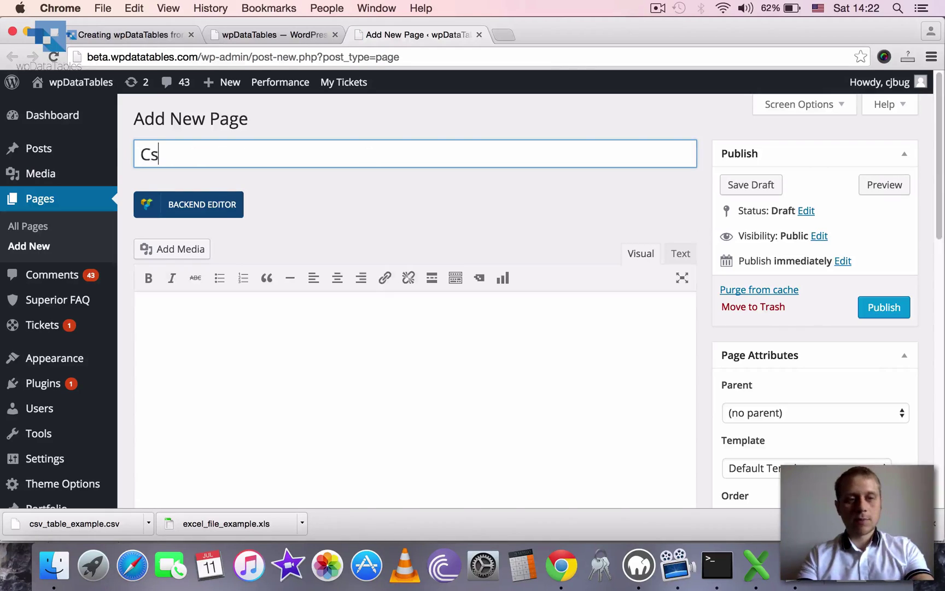
pyautogui.press('BackSpace')
pyautogui.press('BackSpace')
pyautogui.write('SV Video Demo')
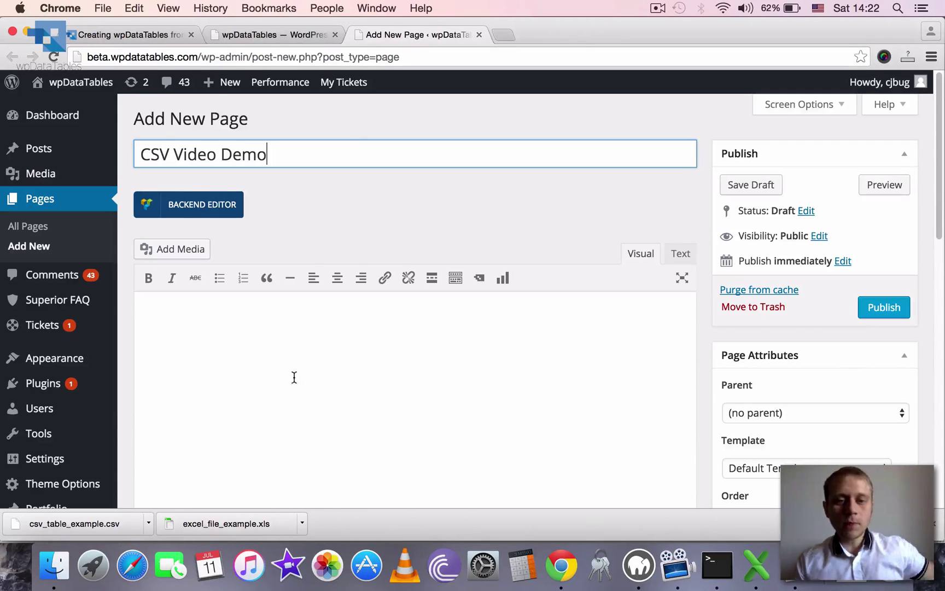
# Step: Write 'Here is our nice table:' in the page body
pyautogui.click(295, 386)
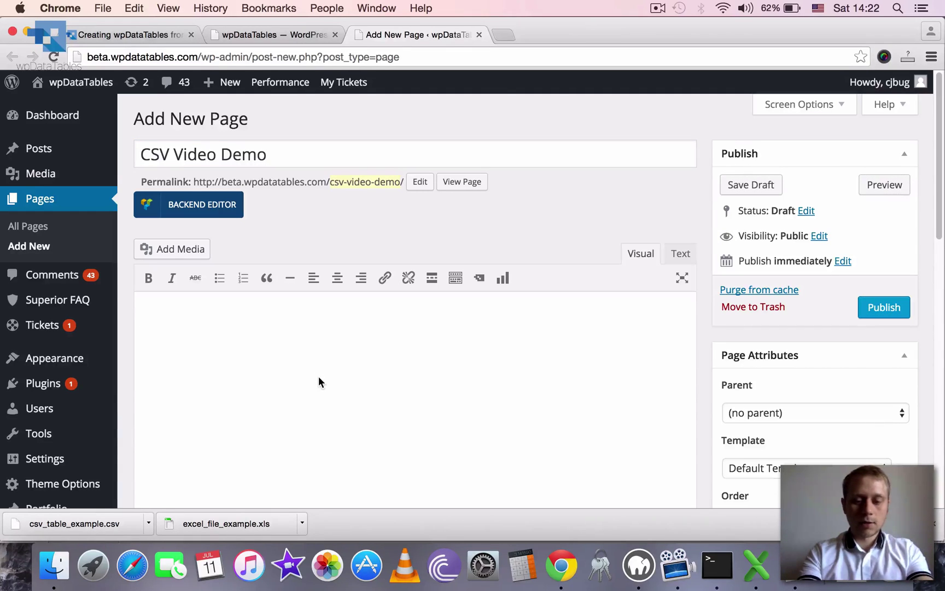
pyautogui.write('Here is our nice table:')
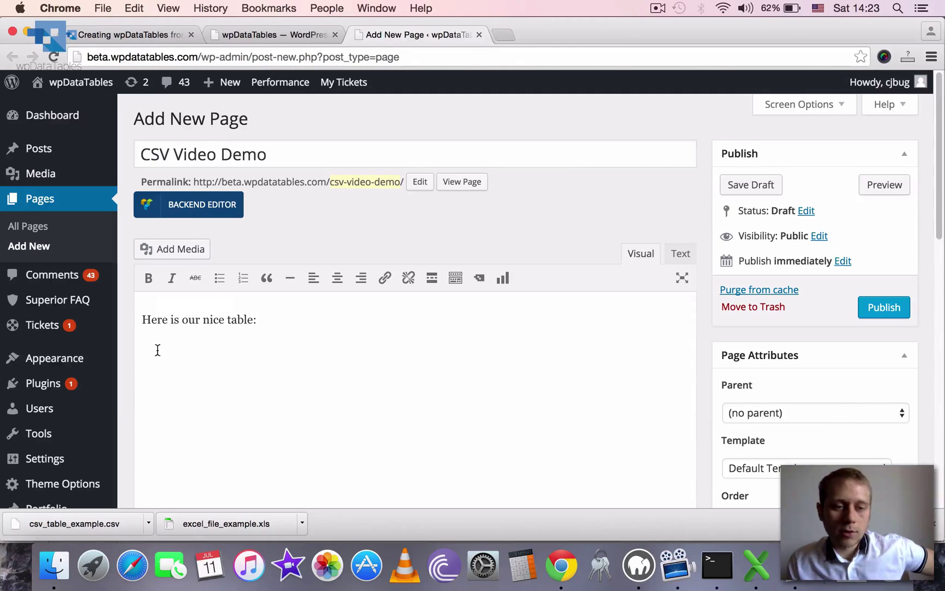
pyautogui.scroll(-3, 388, 333)
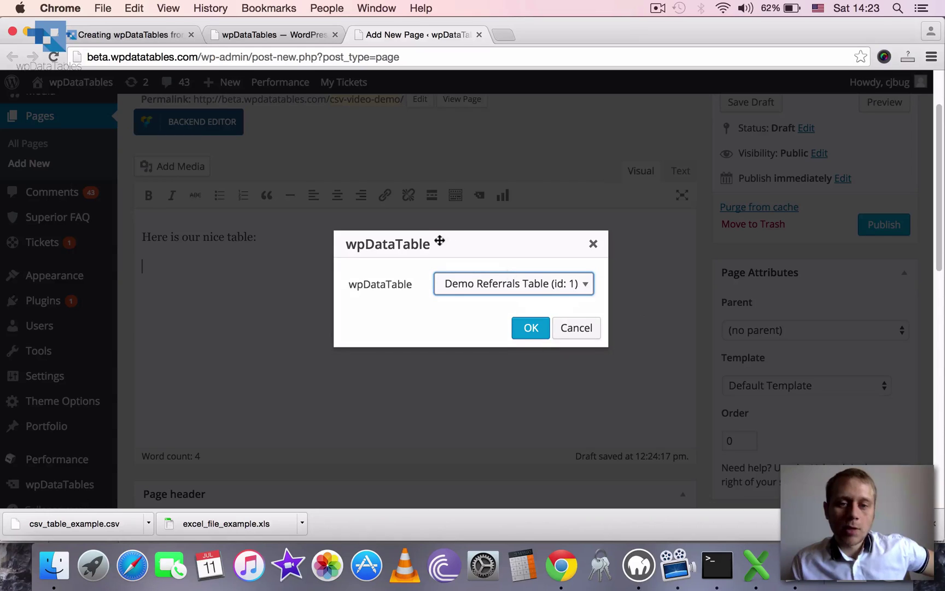
# Step: Insert the CSV video tutorial table as shortcode [wpdatatable id=29] beneath 'Here is our nice table:'
pyautogui.moveTo(439, 241); pyautogui.dragTo(389, 130)
pyautogui.click(436, 169)
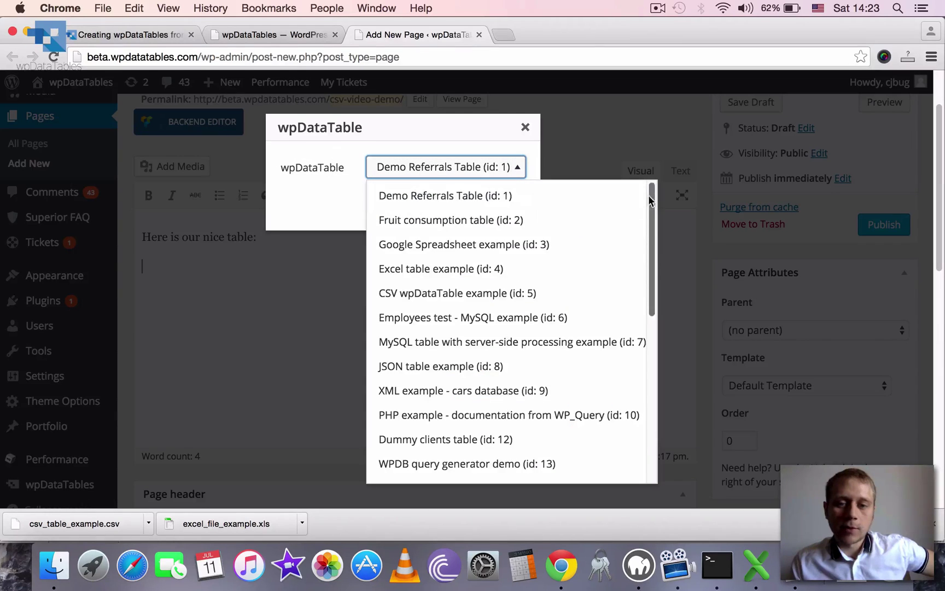
pyautogui.moveTo(651, 205); pyautogui.dragTo(658, 384)
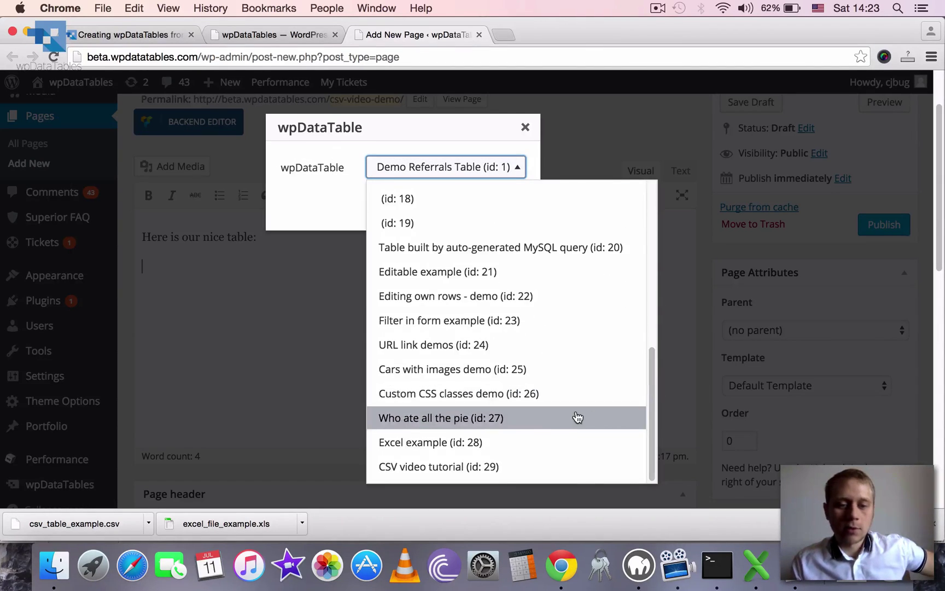
pyautogui.click(417, 468)
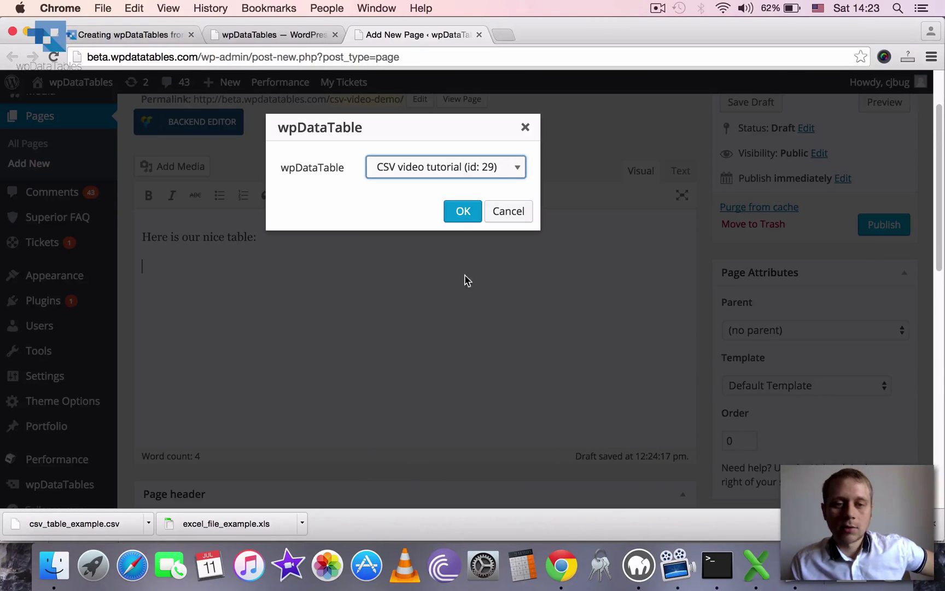
pyautogui.click(461, 211)
pyautogui.moveTo(302, 274); pyautogui.dragTo(115, 269)
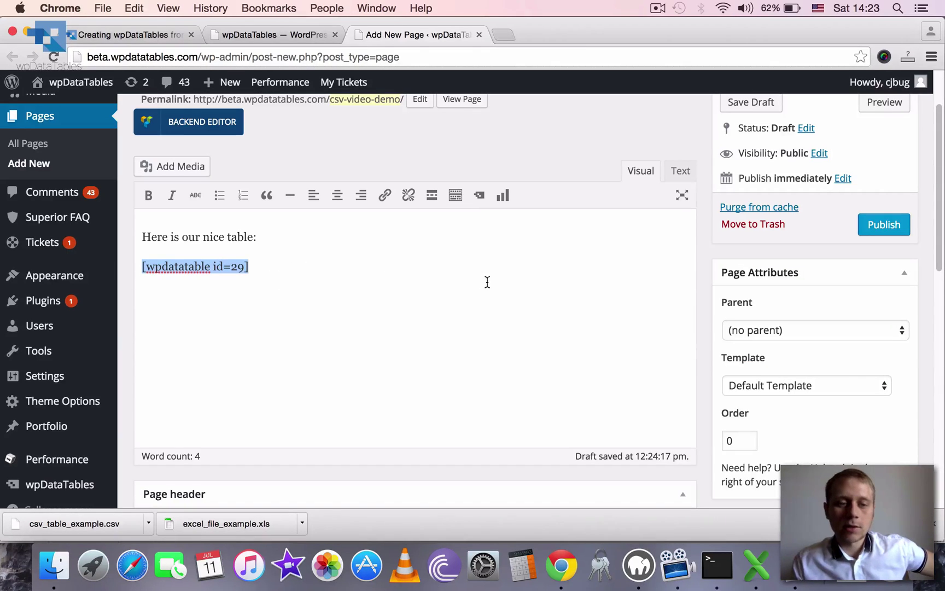
pyautogui.click(541, 284)
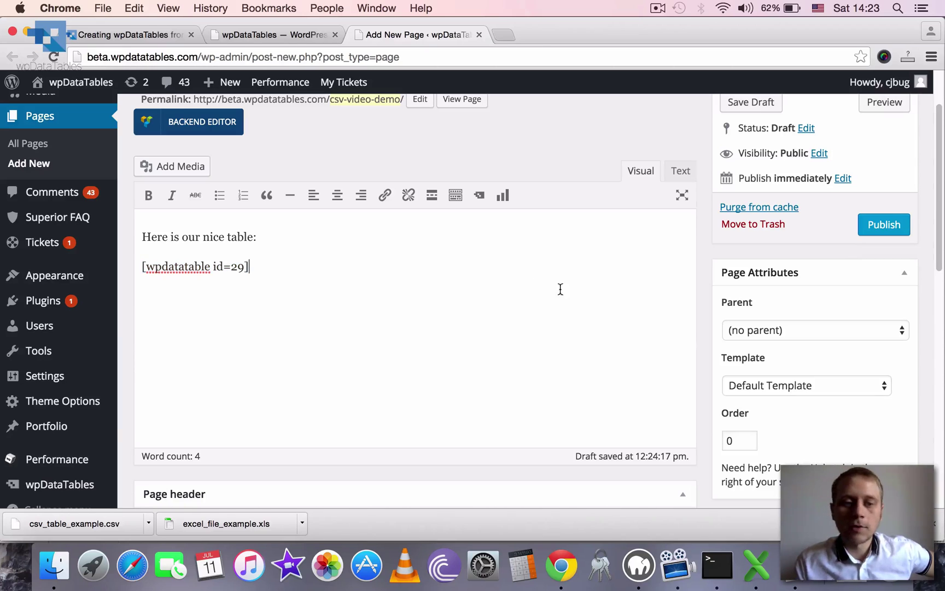
# Step: Publish the CSV Video Demo page and check its 100-entry table on the live site
pyautogui.click(873, 227)
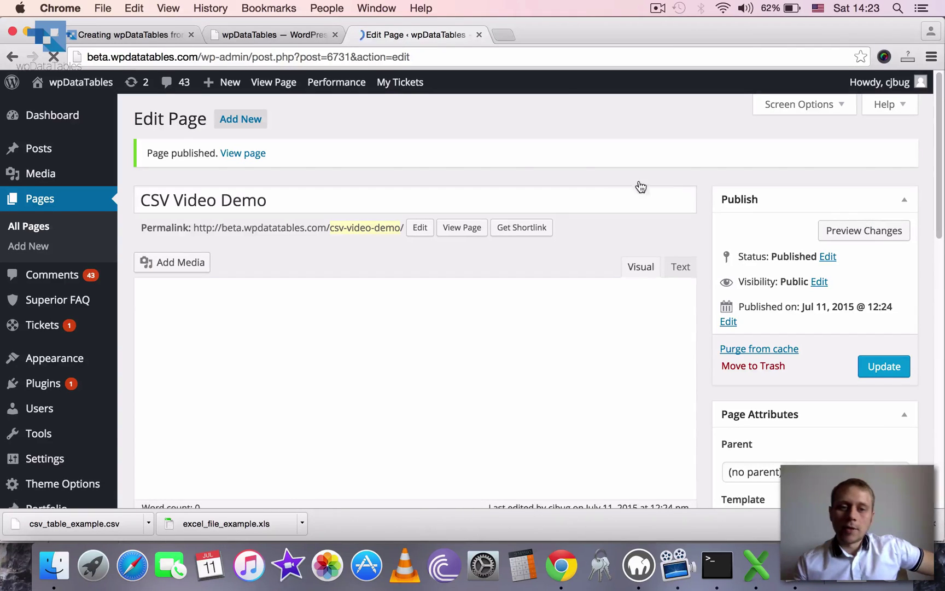
pyautogui.click(466, 230)
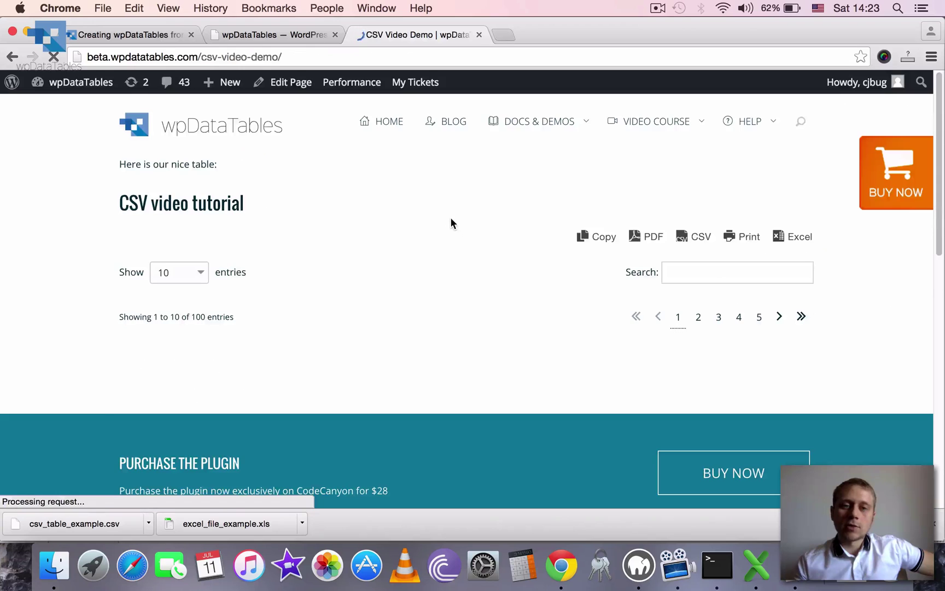
pyautogui.tripleClick(198, 179)
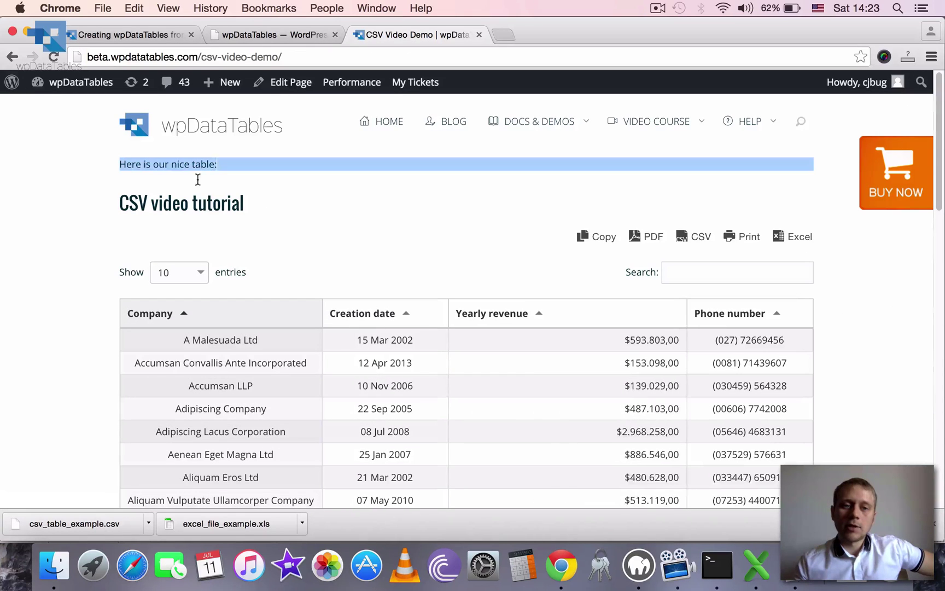
pyautogui.click(241, 187)
pyautogui.scroll(-5, 933, 175)
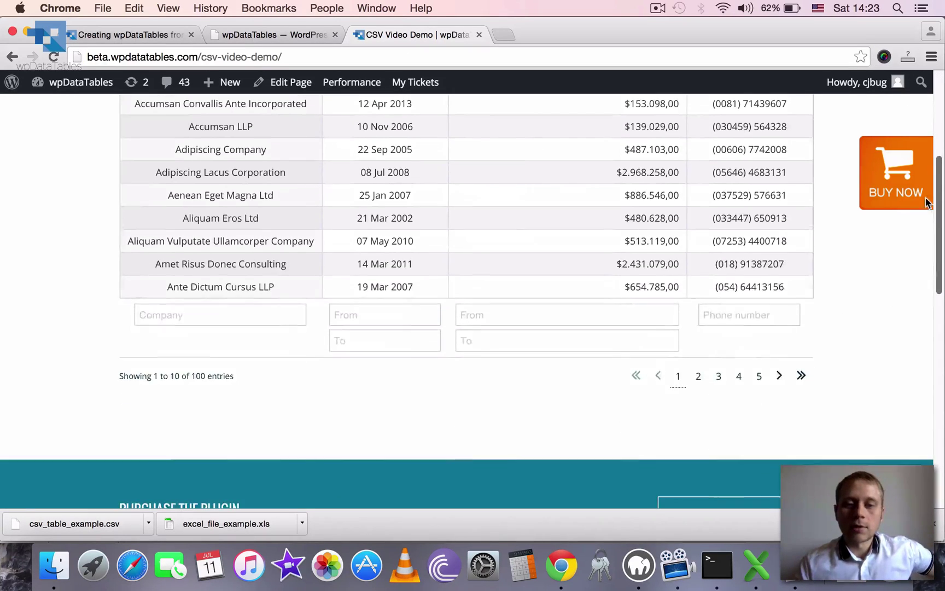
pyautogui.scroll(2, 919, 193)
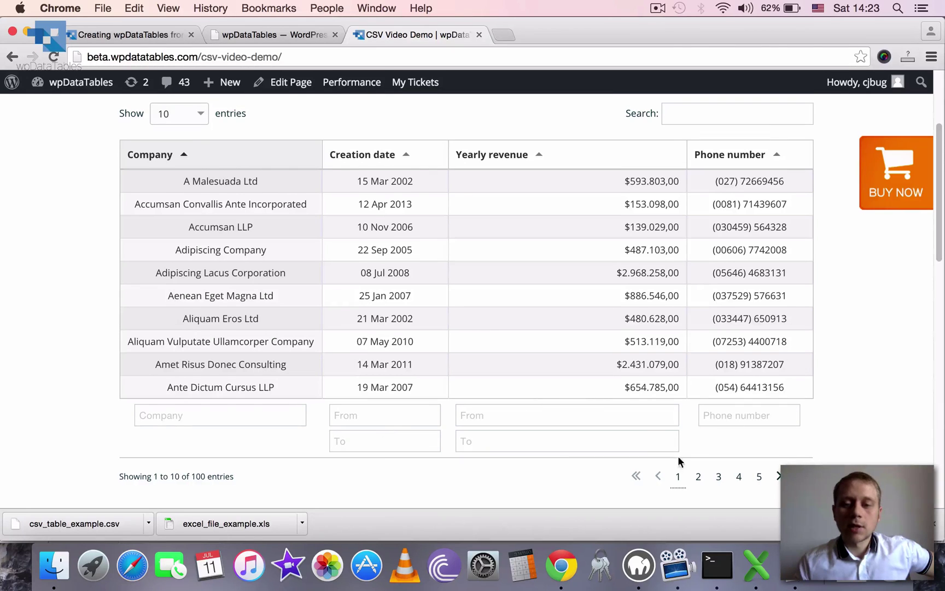
pyautogui.scroll(1, 363, 314)
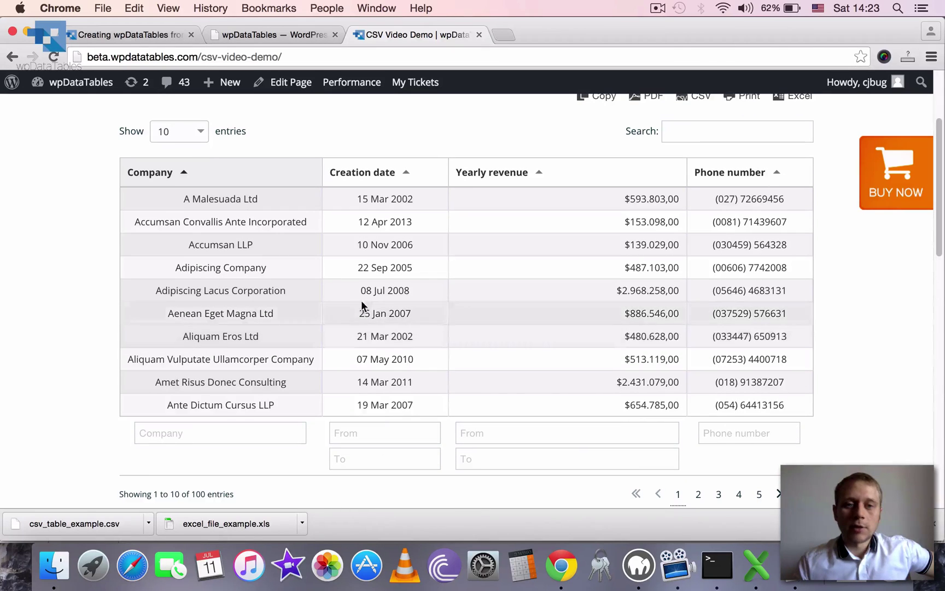
pyautogui.click(249, 180)
pyautogui.click(219, 174)
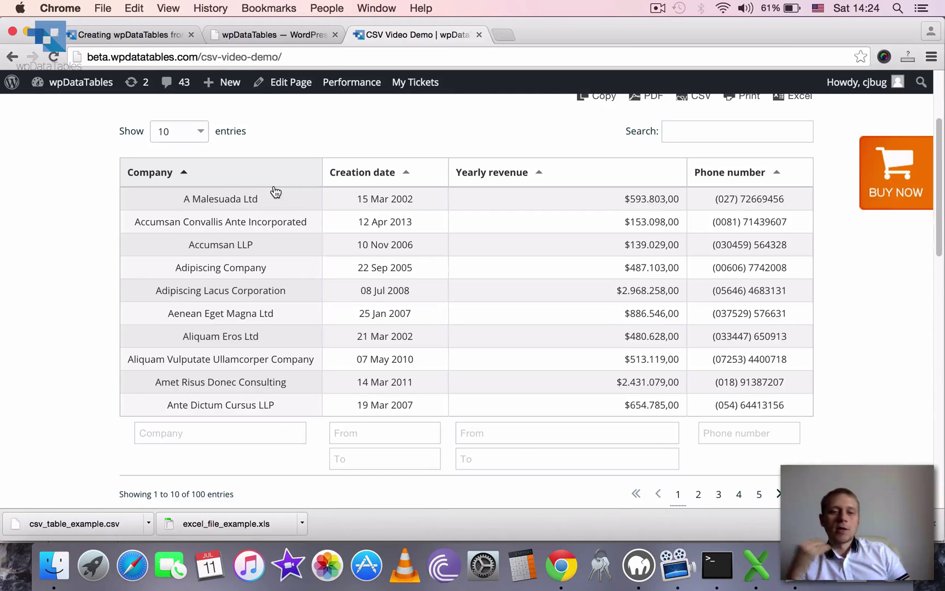
pyautogui.moveTo(940, 189); pyautogui.dragTo(940, 214)
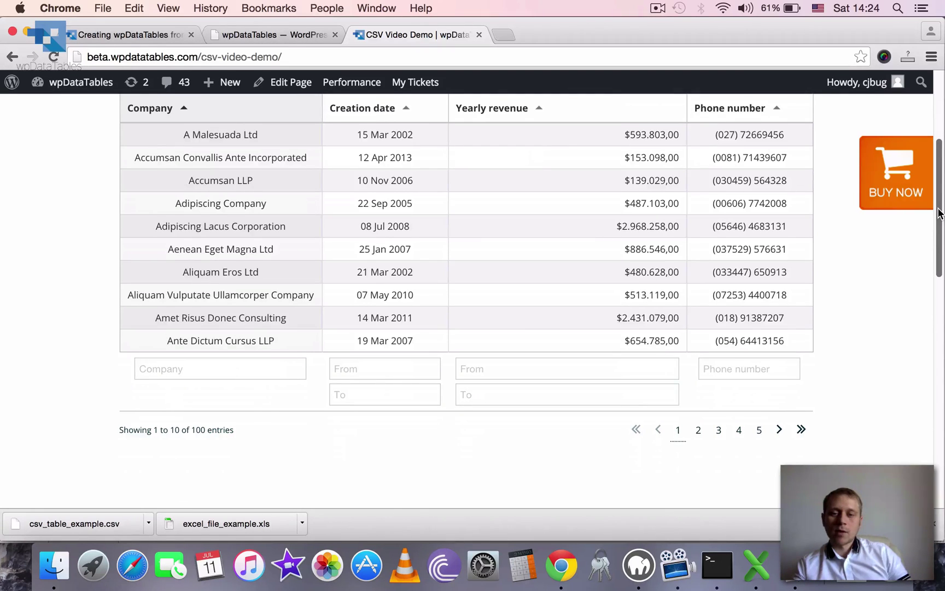
pyautogui.moveTo(939, 213); pyautogui.dragTo(935, 180)
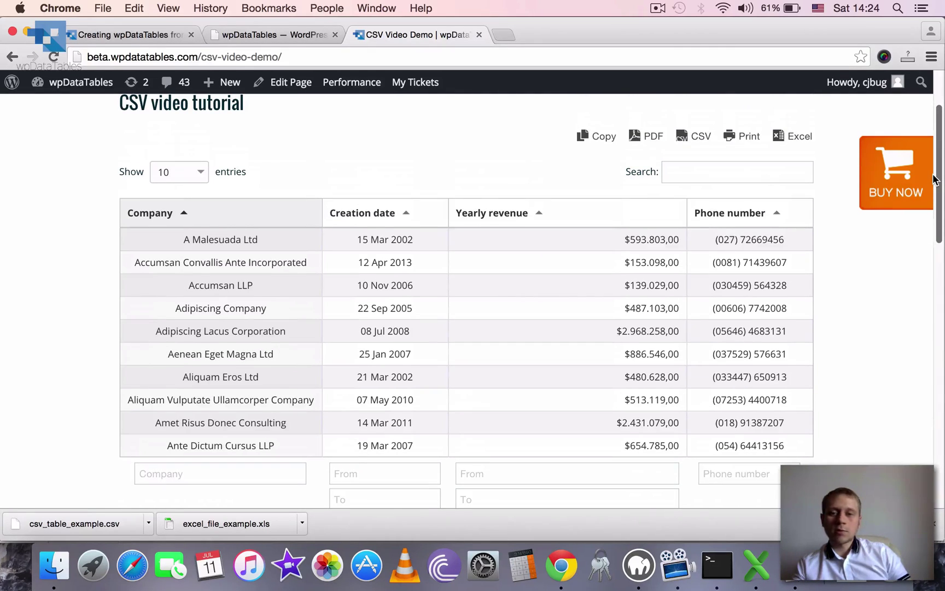